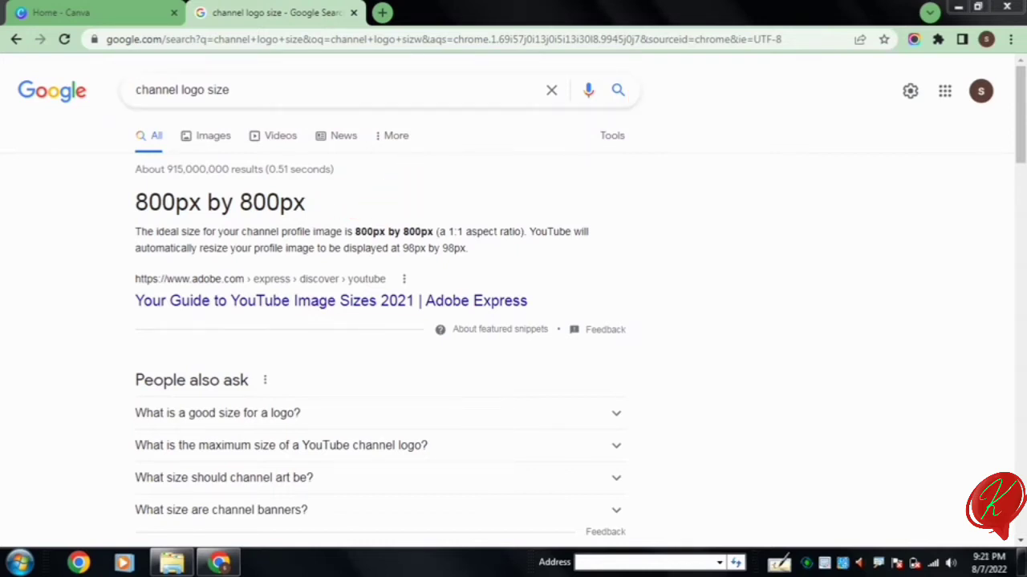
Step: Go back to the Canva home page tab after noting the 800 × 800 px logo size
left_click(96, 12)
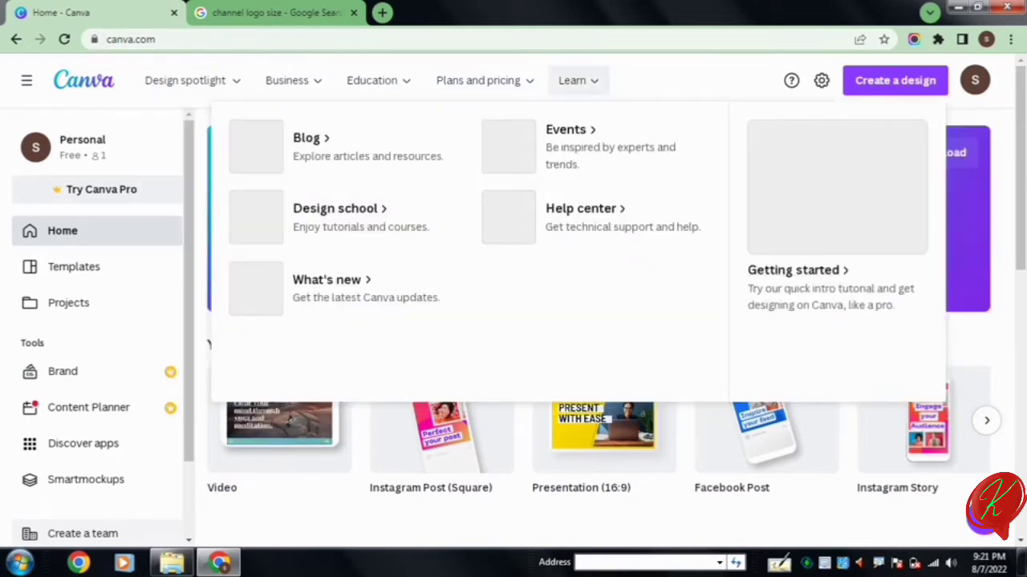
Step: Create a blank custom-size design of 800 × 800 px
left_click(867, 153)
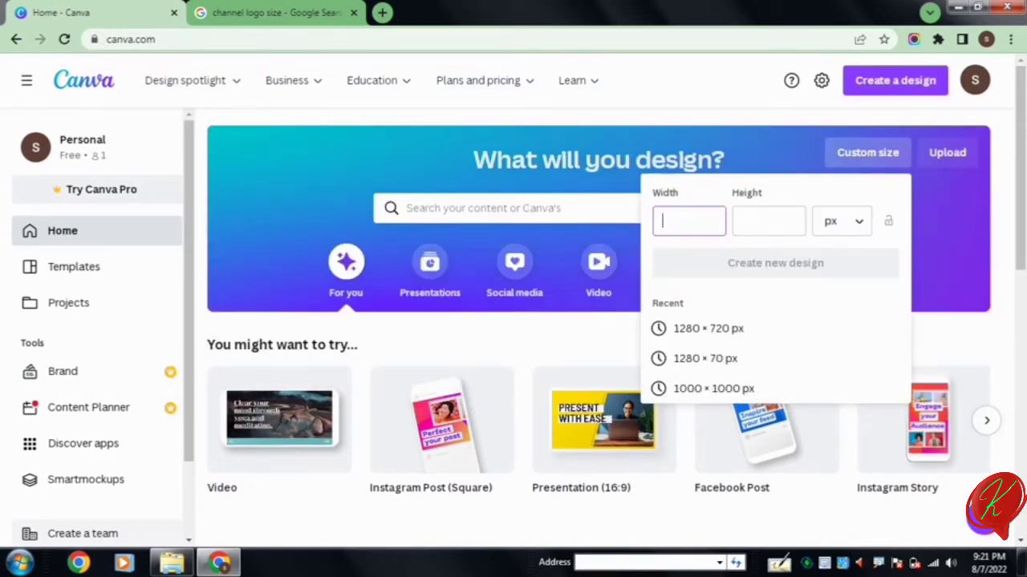
type("8")
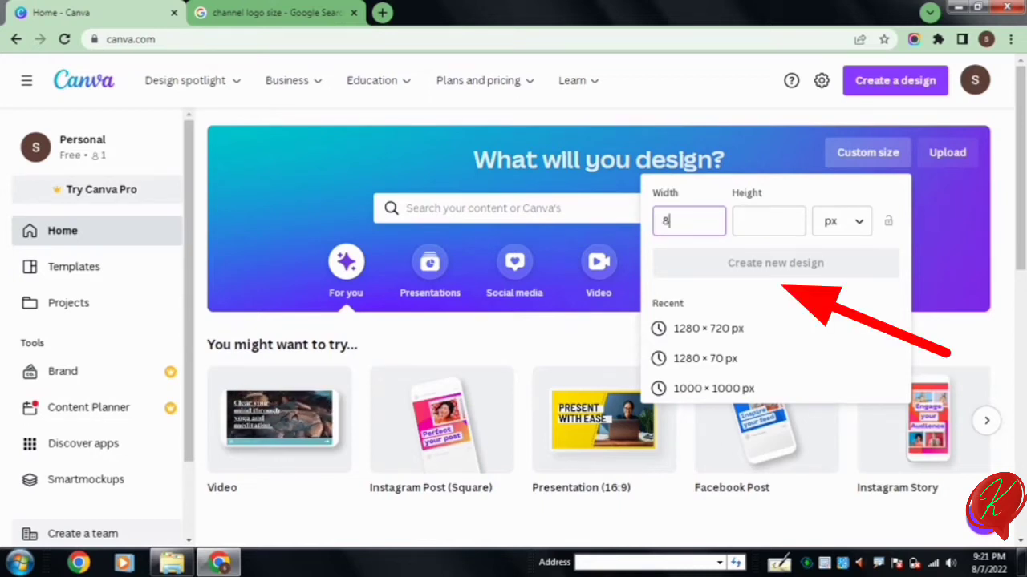
type("00")
left_click(769, 221)
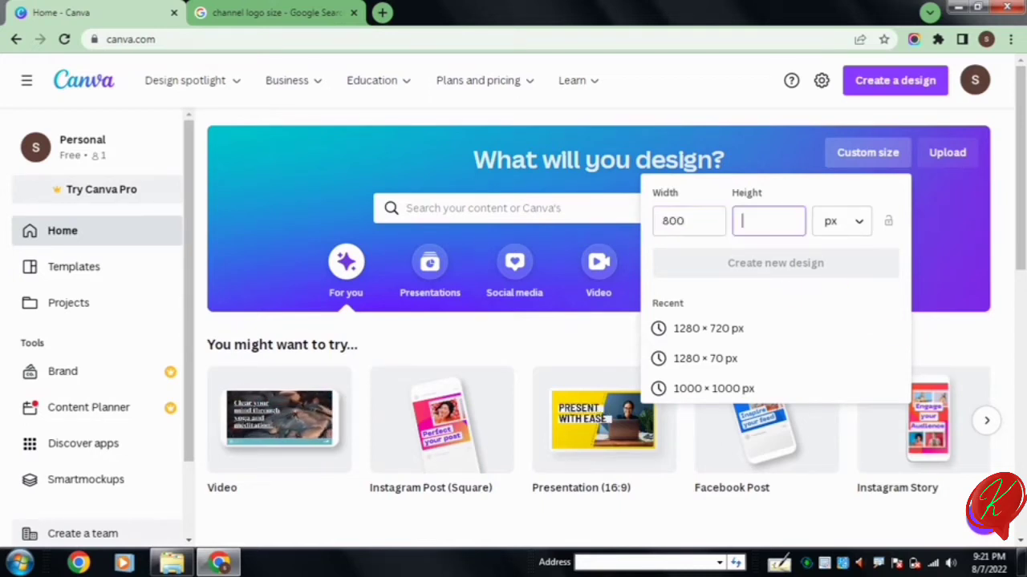
type("800")
key("Return")
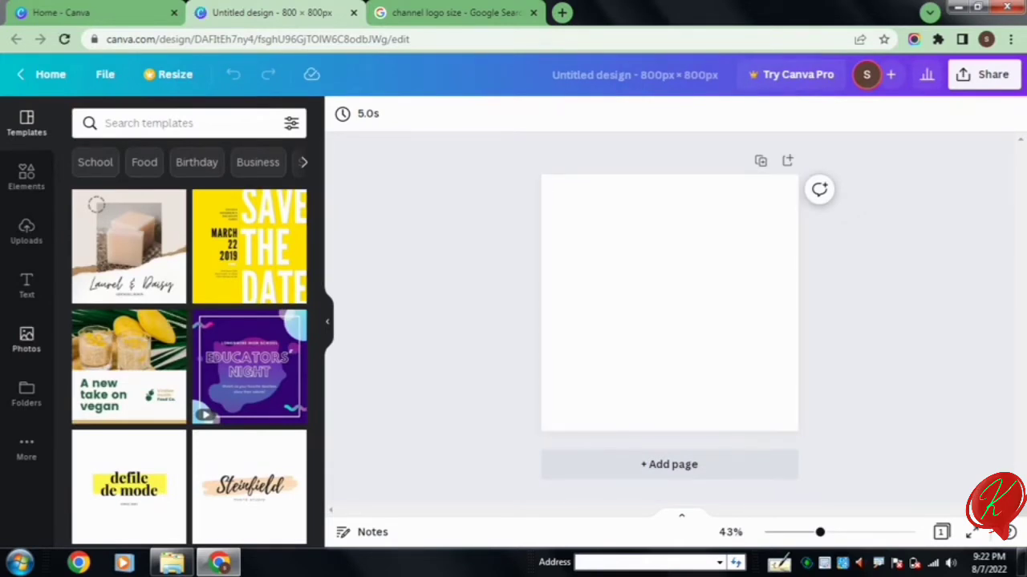
Step: Back on the Canva home page, search design types for 'channel log'
left_click(27, 340)
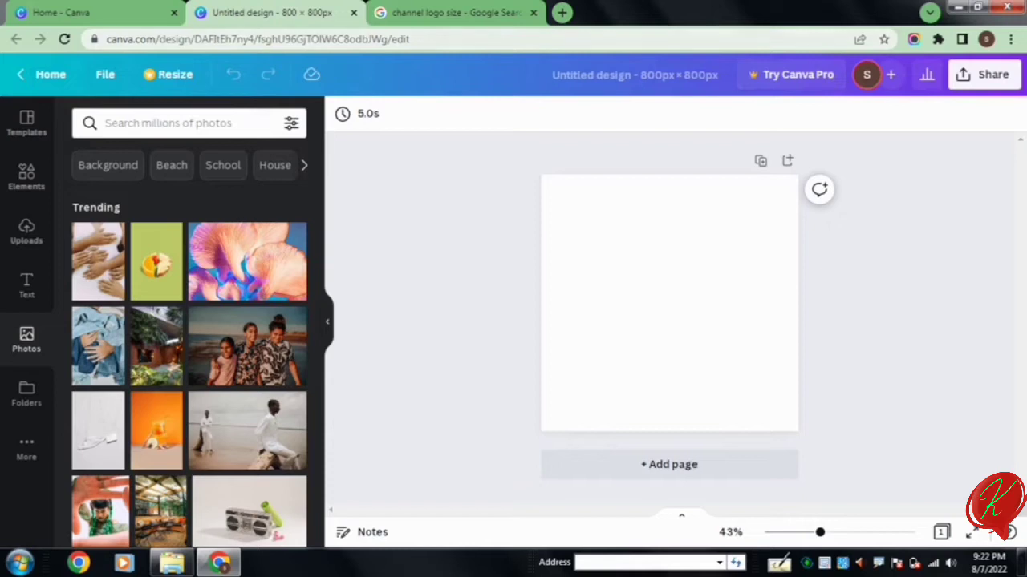
left_click(136, 12)
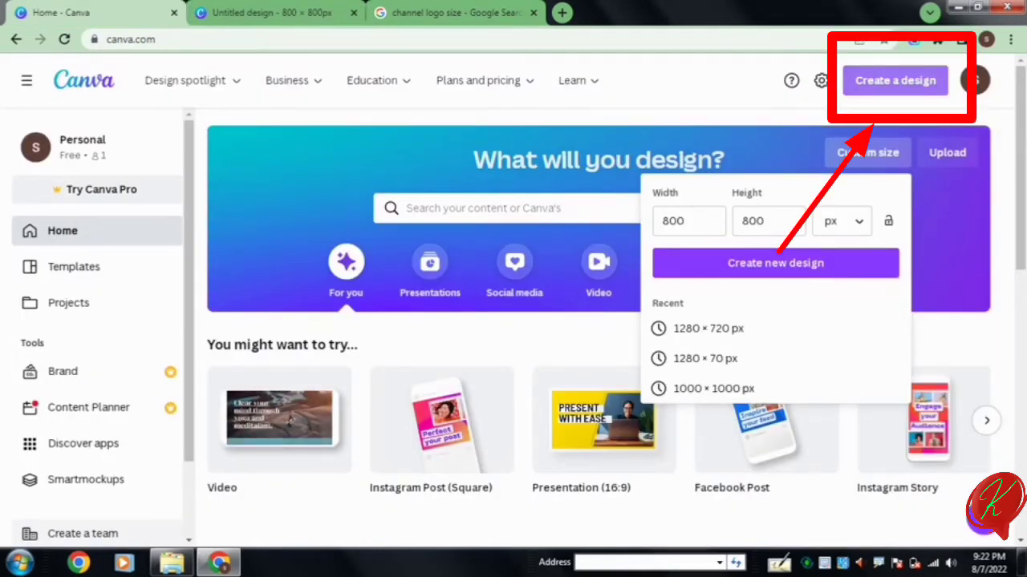
key("Escape")
left_click(894, 80)
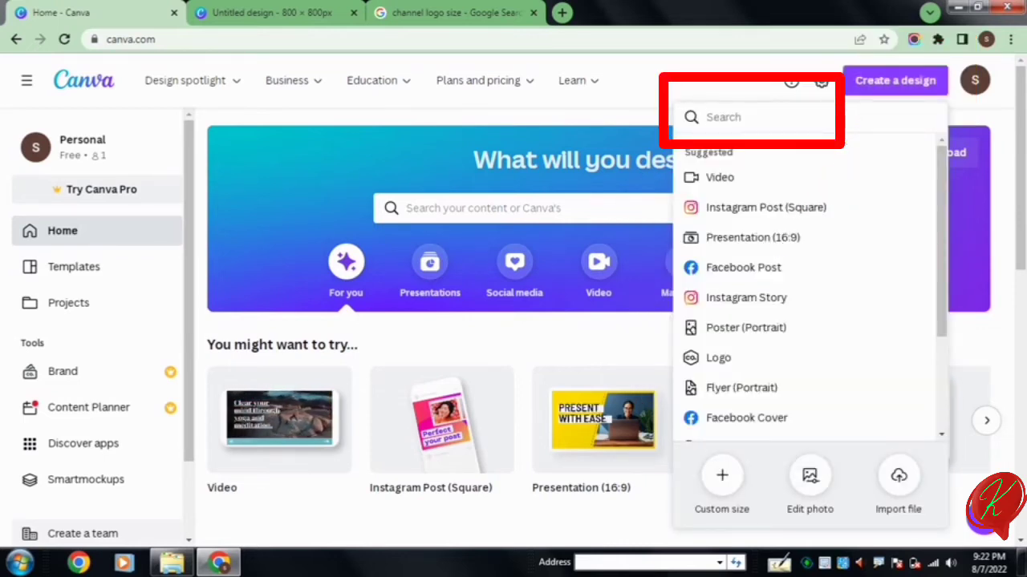
type("chann")
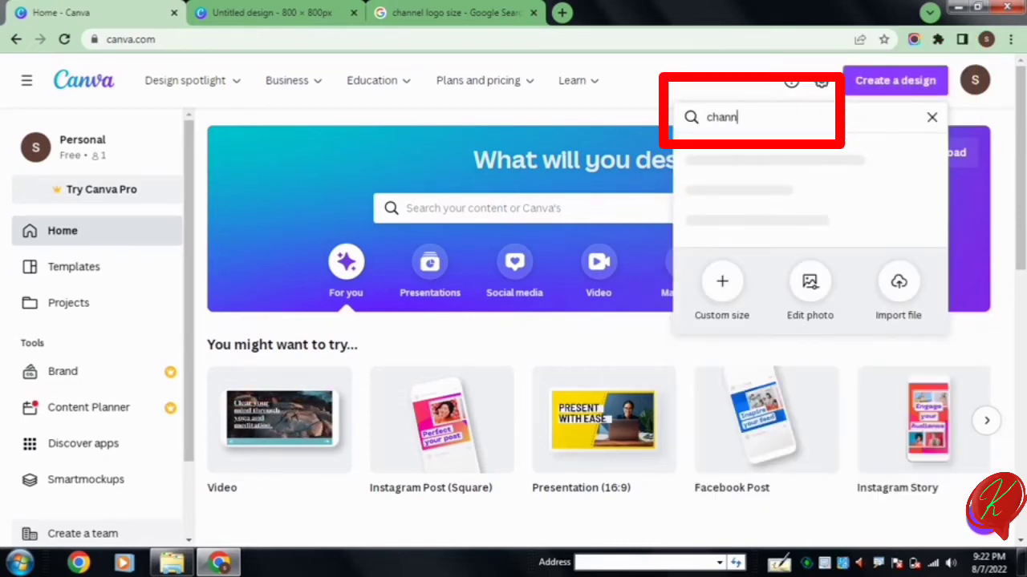
type("el lo")
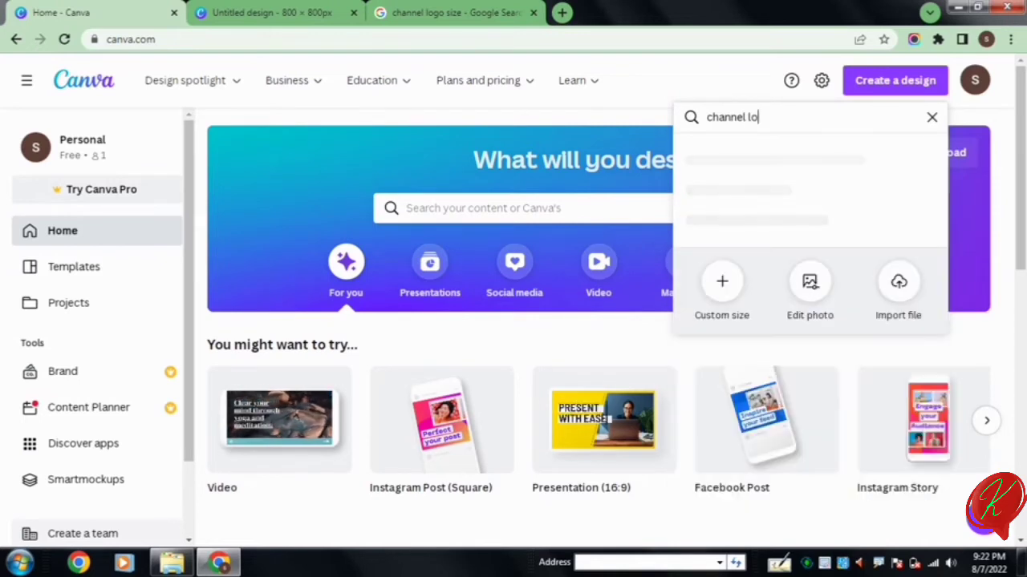
type("go")
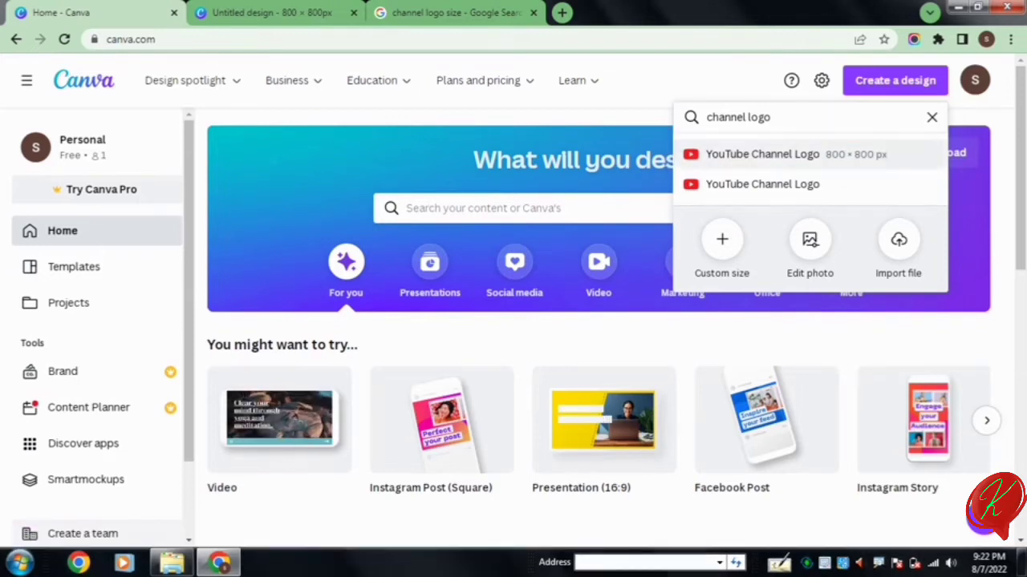
Step: Start a YouTube Channel Logo 800×800 design with the Frankie Show template and edit its title text
left_click(762, 154)
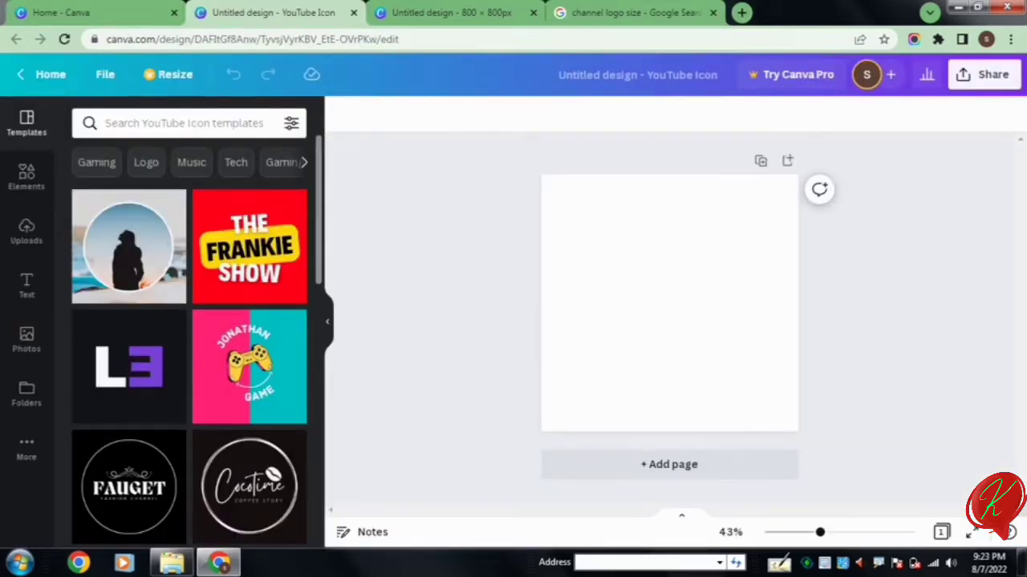
scroll(189, 345, "down", 1)
scroll(189, 345, "down", 1)
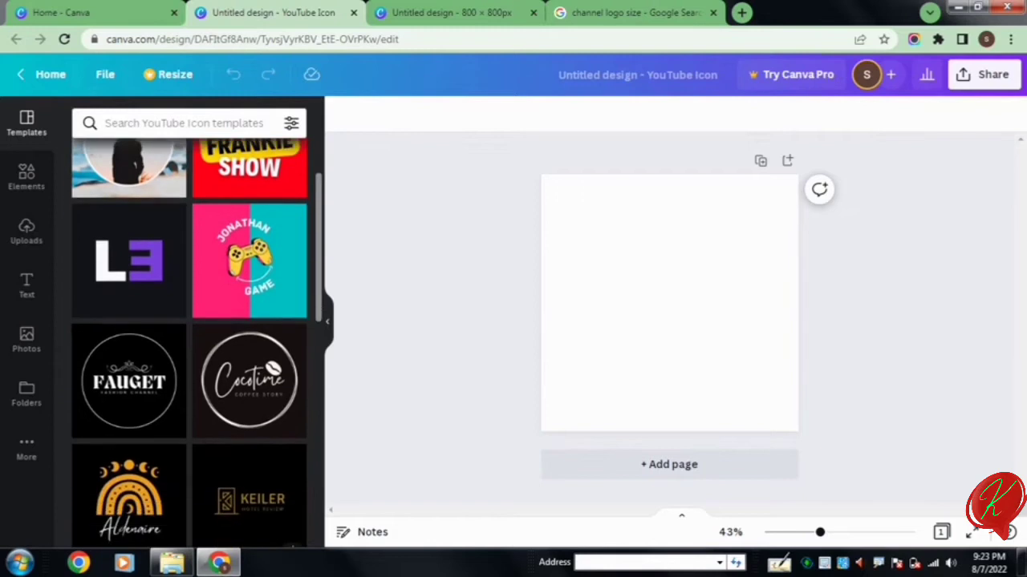
scroll(189, 345, "down", 1)
scroll(190, 344, "down", 1)
scroll(189, 345, "up", 2)
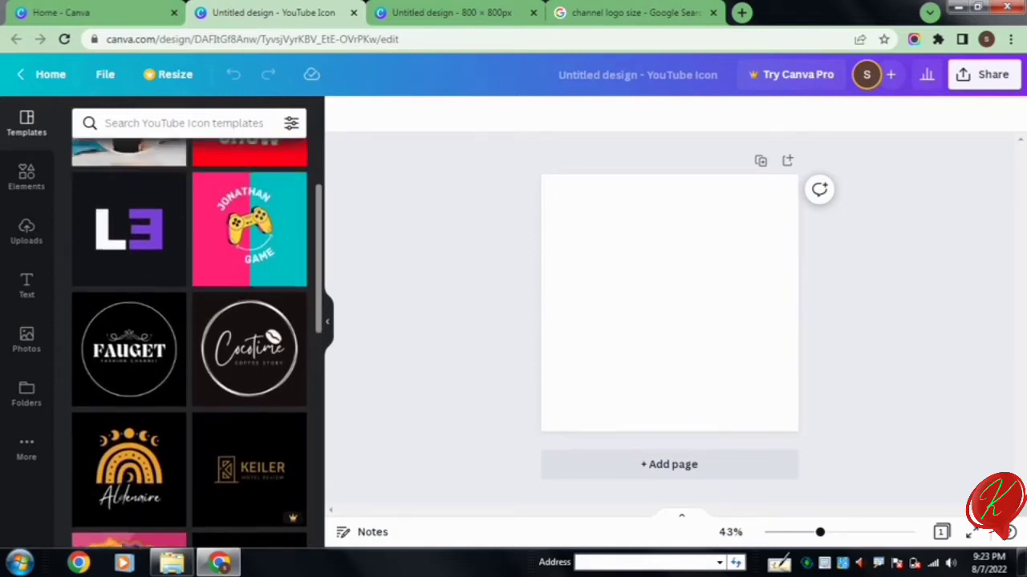
scroll(190, 345, "up", 2)
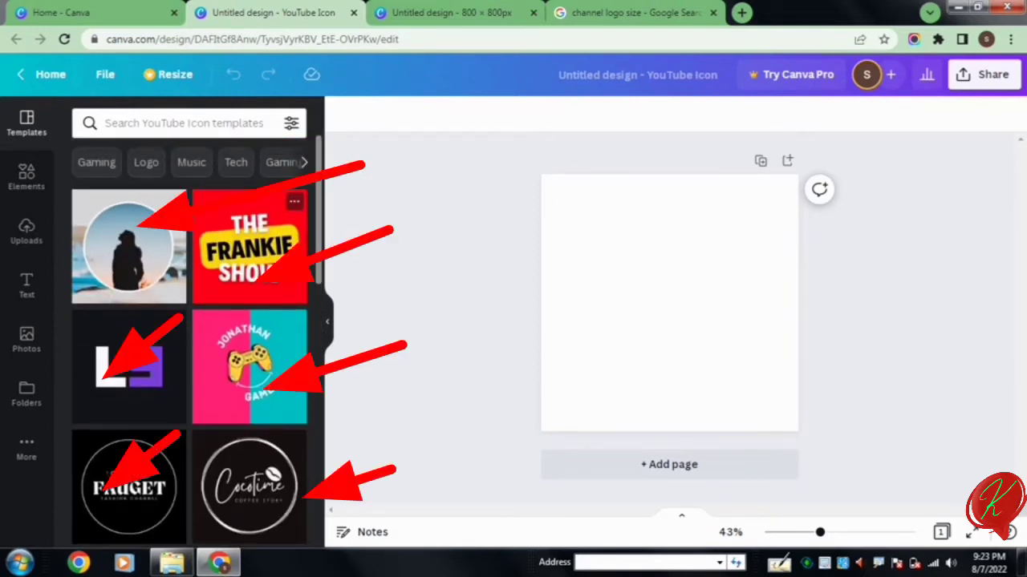
left_click(249, 247)
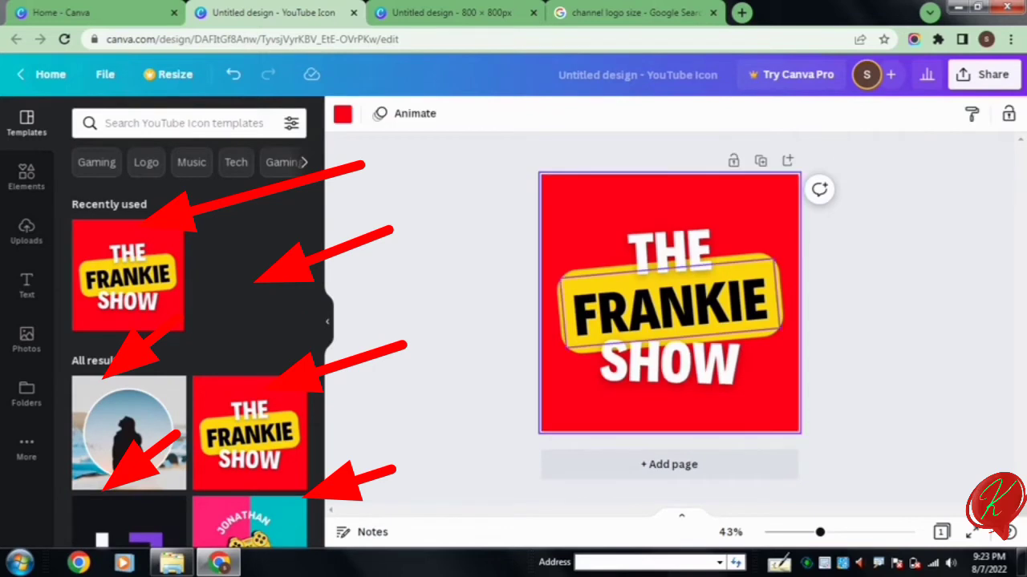
double_click(669, 248)
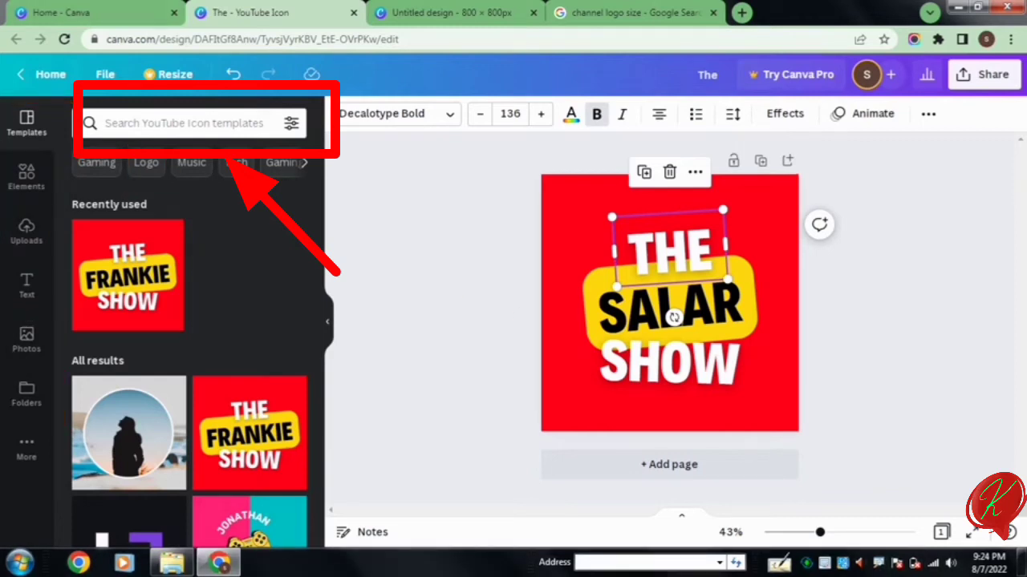
Step: Recolour the title words: THE teal, SALAR purple, SHOW green
double_click(670, 250)
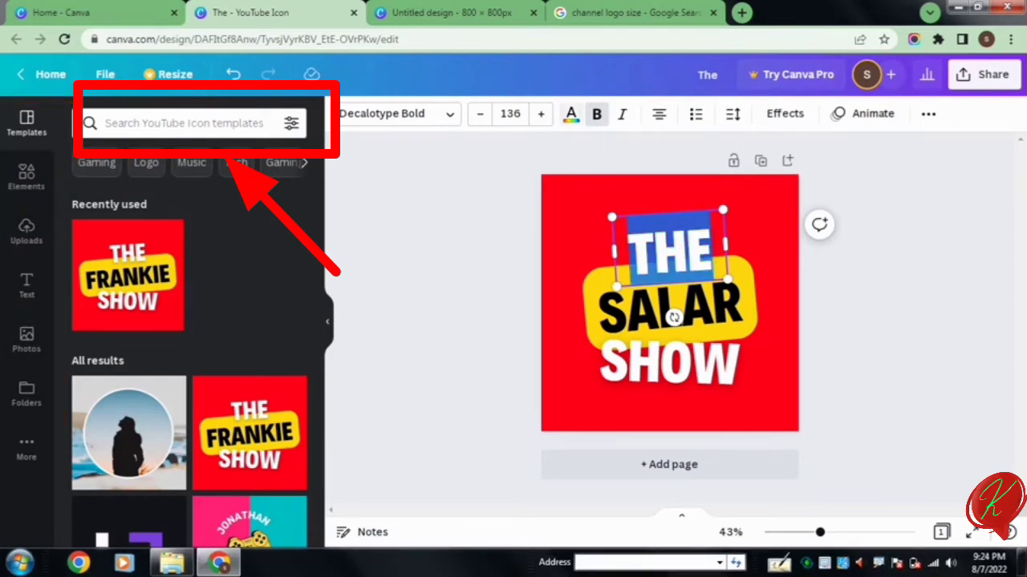
left_click(571, 113)
left_click(128, 193)
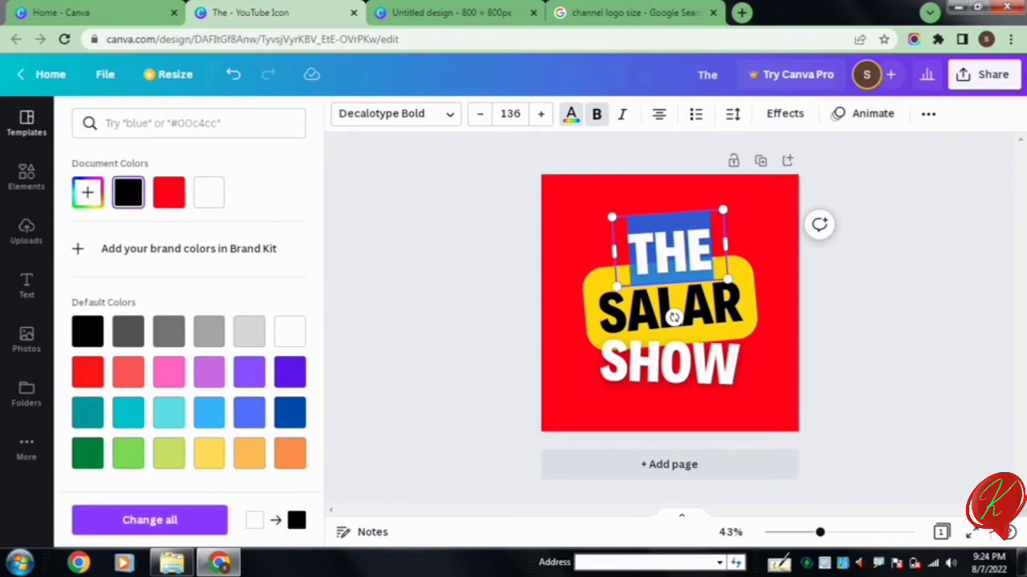
left_click(290, 372)
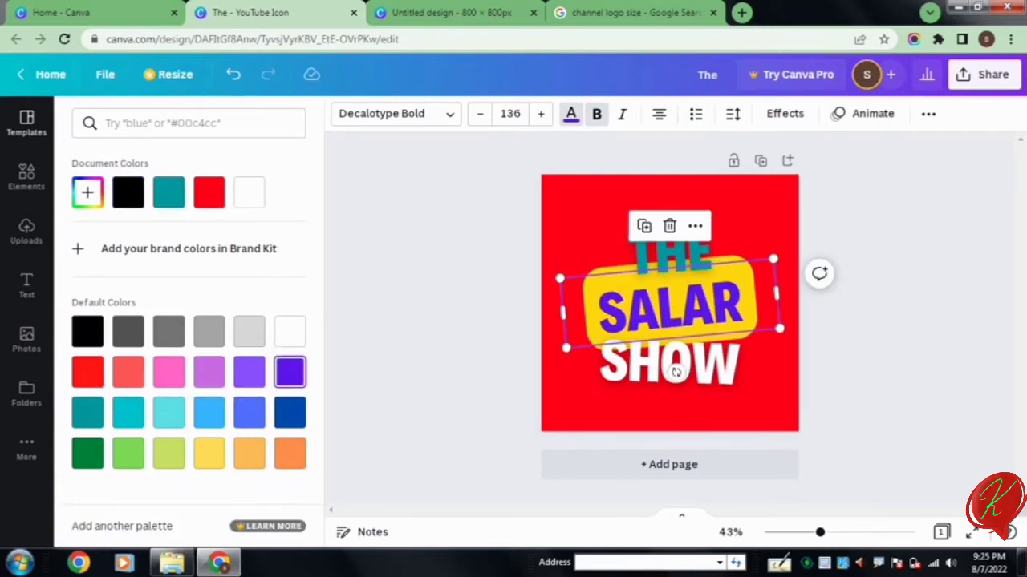
left_click(670, 364)
left_click(88, 453)
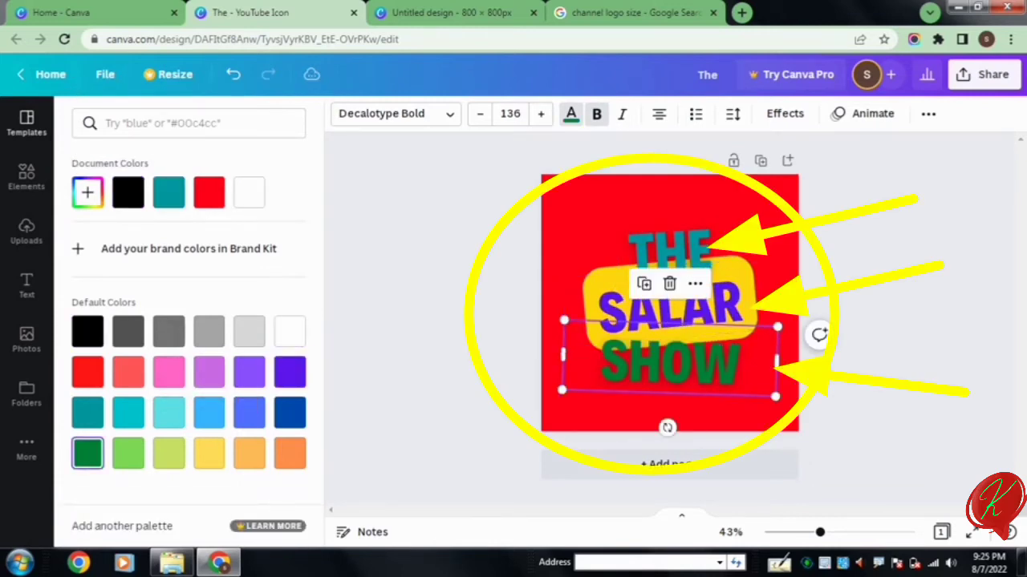
key("Escape")
key("Escape")
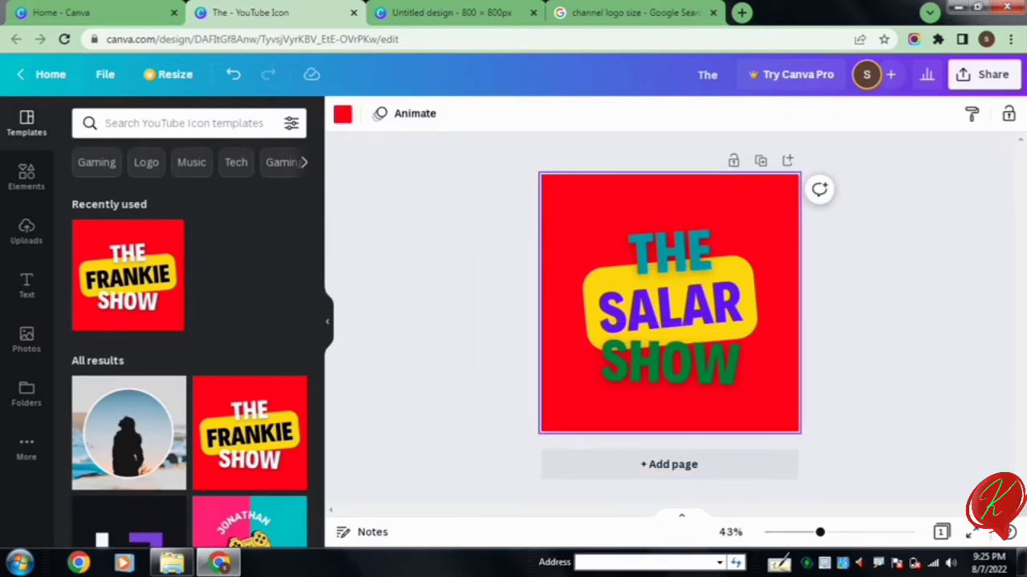
Step: Try many page background colours, from green through greys and yellows, ending on white
left_click(343, 113)
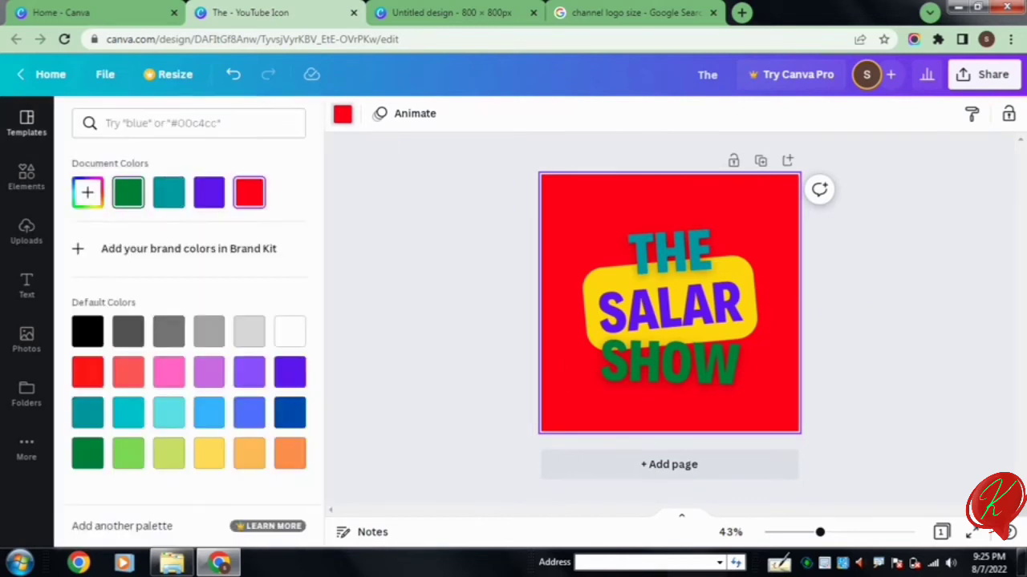
left_click(129, 192)
left_click(169, 192)
left_click(208, 193)
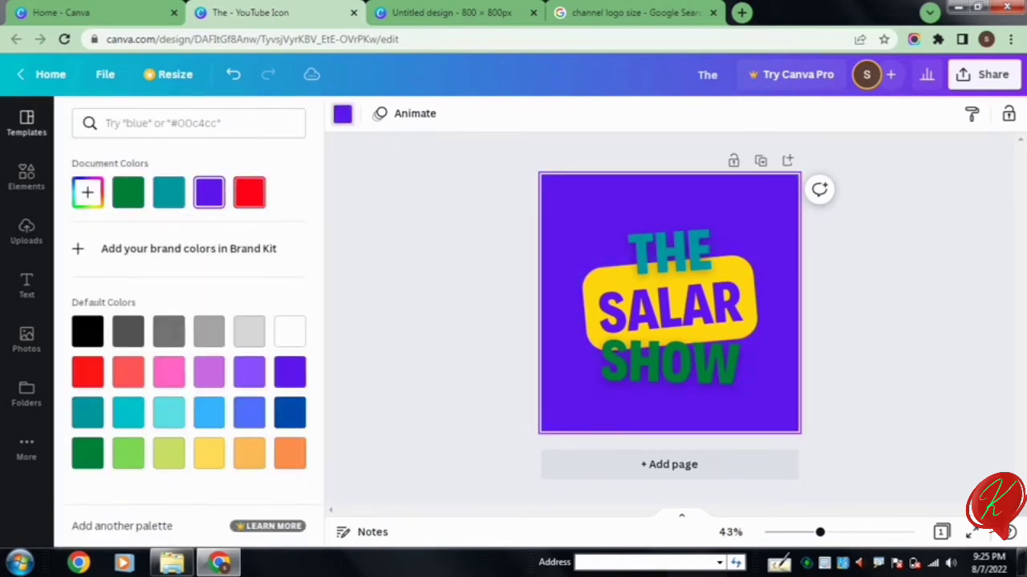
left_click(248, 193)
left_click(88, 331)
left_click(128, 331)
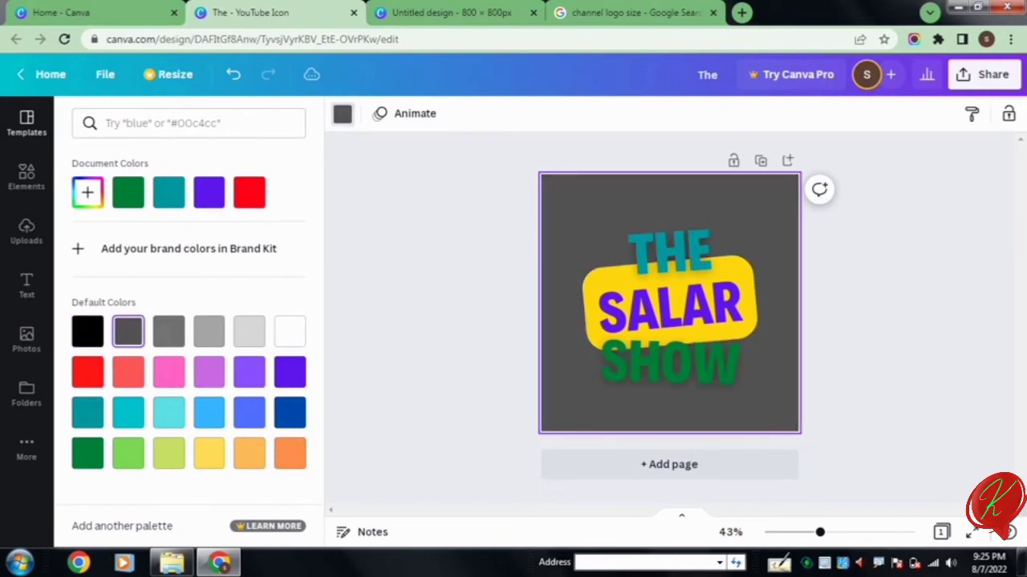
left_click(169, 331)
left_click(208, 331)
left_click(249, 371)
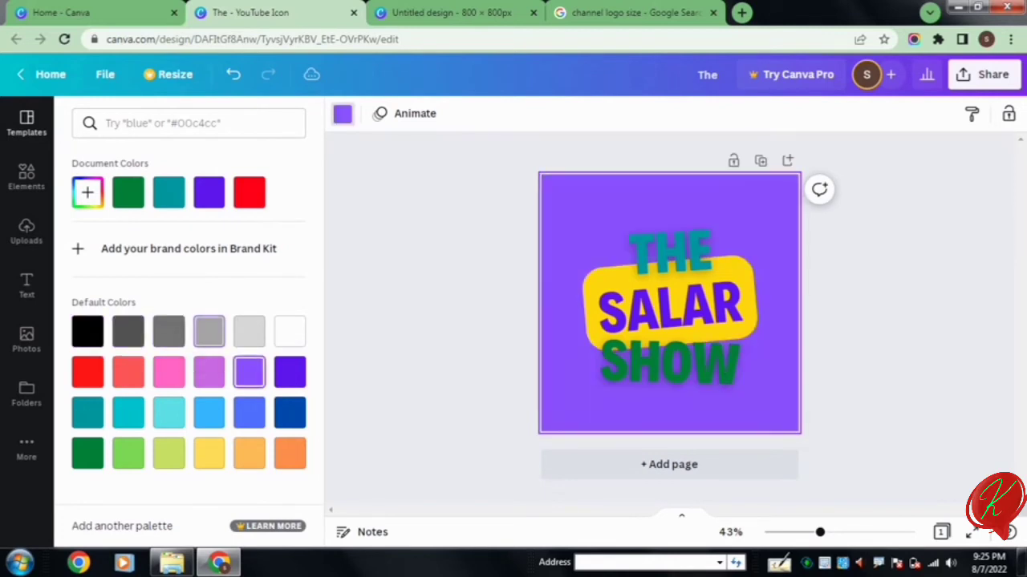
left_click(208, 453)
left_click(168, 454)
left_click(129, 454)
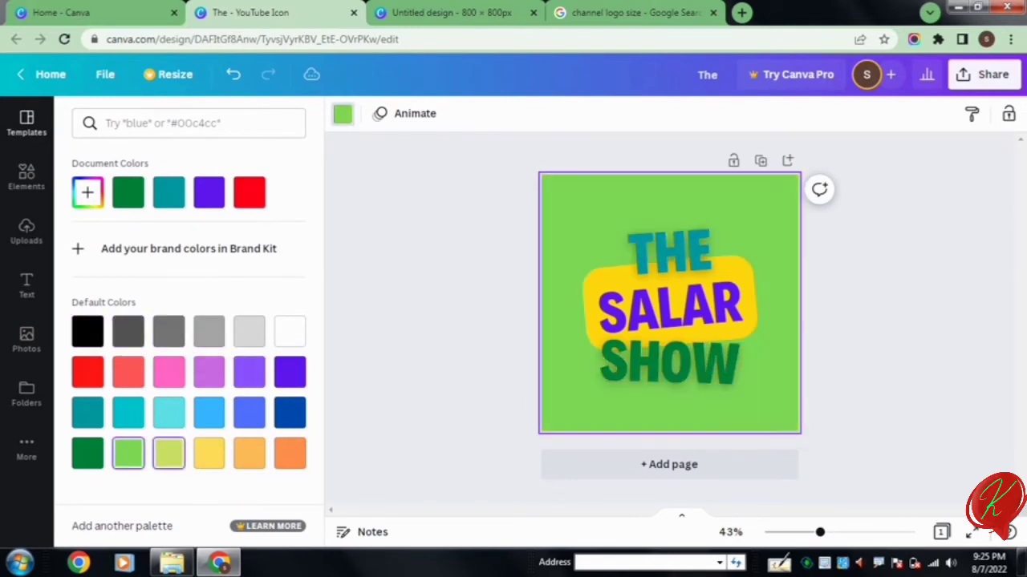
left_click(87, 413)
left_click(290, 331)
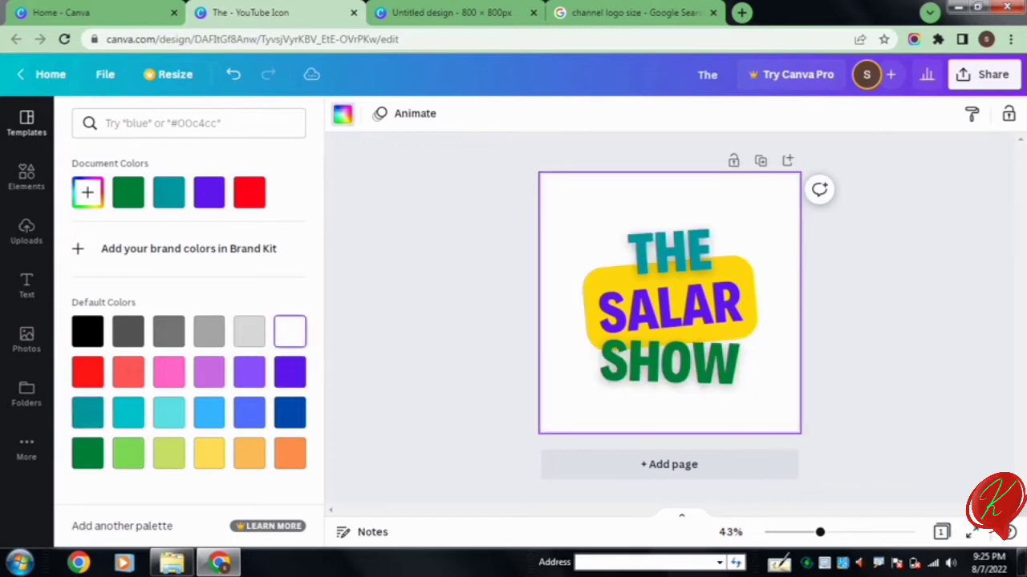
key("Escape")
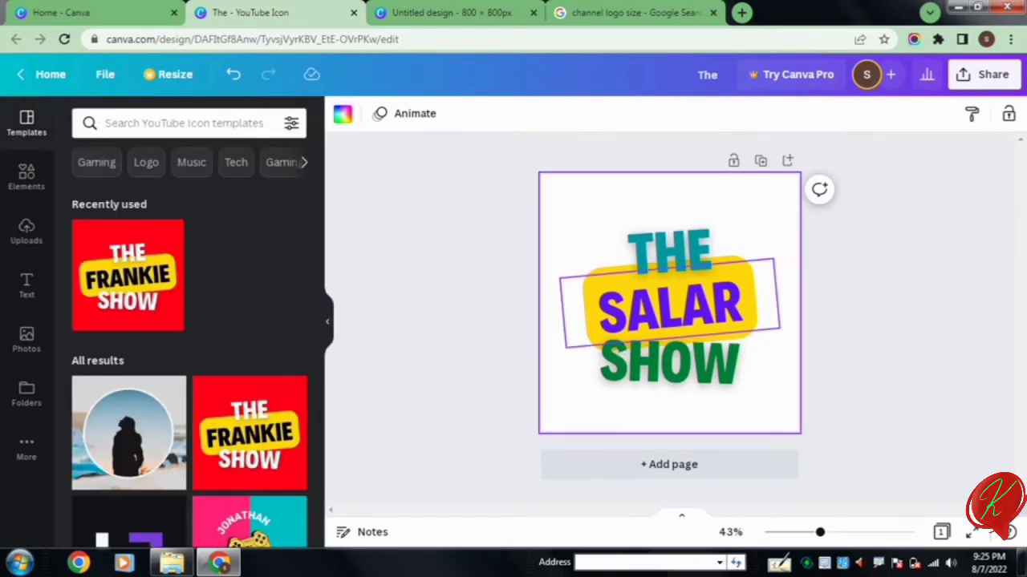
Step: Undo the colour changes repeatedly until the page is blank again
right_click(727, 187)
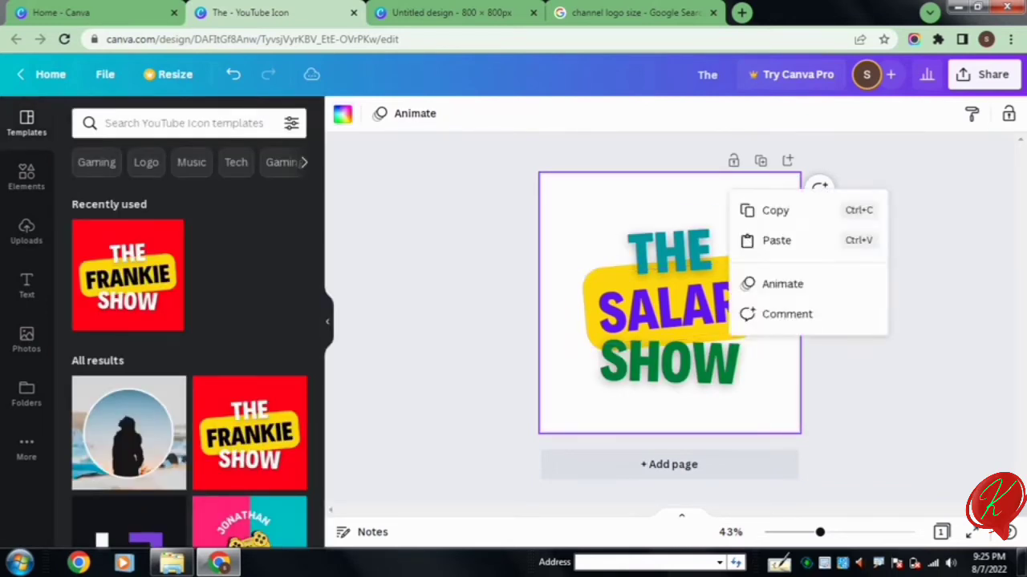
key("Escape")
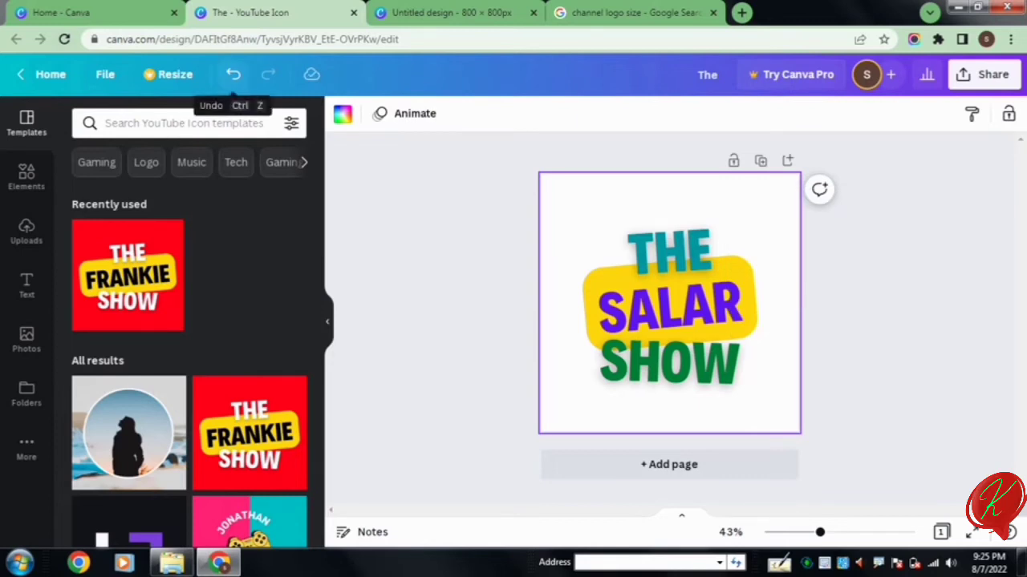
left_click(232, 74)
left_click(233, 74)
left_click(232, 73)
left_click(233, 74)
left_click(232, 74)
left_click(233, 74)
left_click(232, 74)
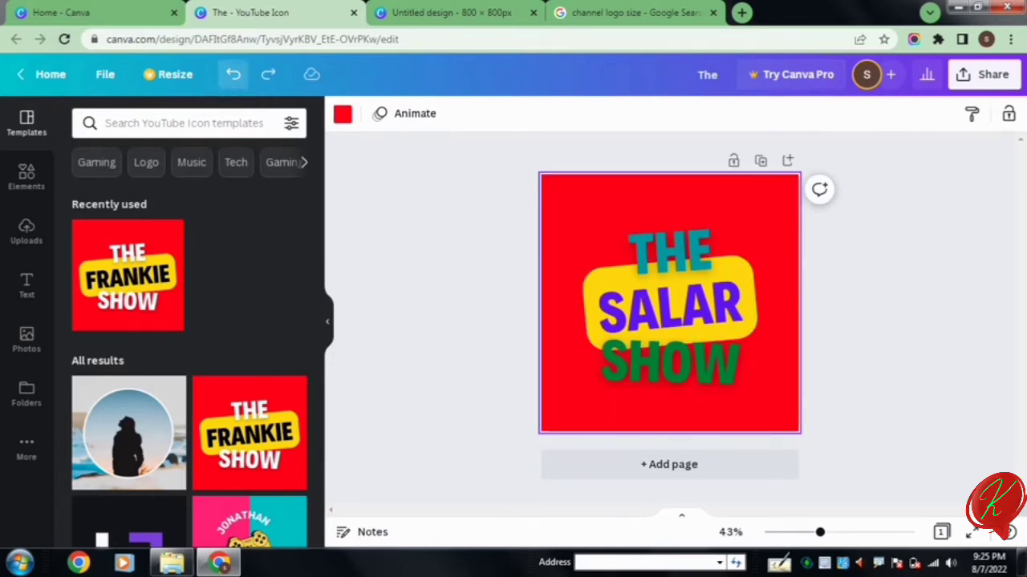
left_click(233, 74)
left_click(233, 74)
left_click(232, 74)
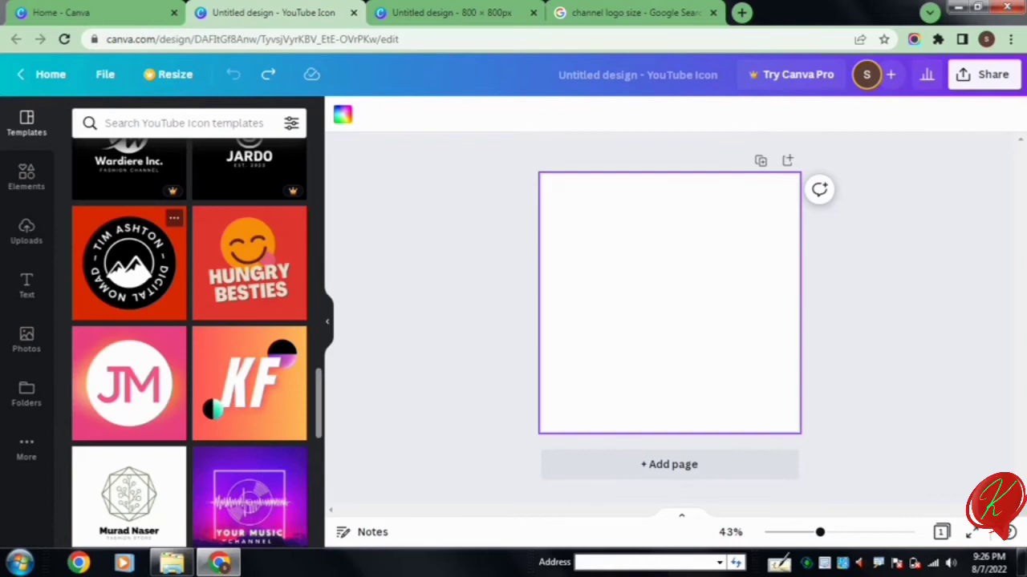
Step: Apply the Digital Nomad badge template and recolour its mountain graphic dark green after trying other colours
left_click(128, 263)
left_click(670, 304)
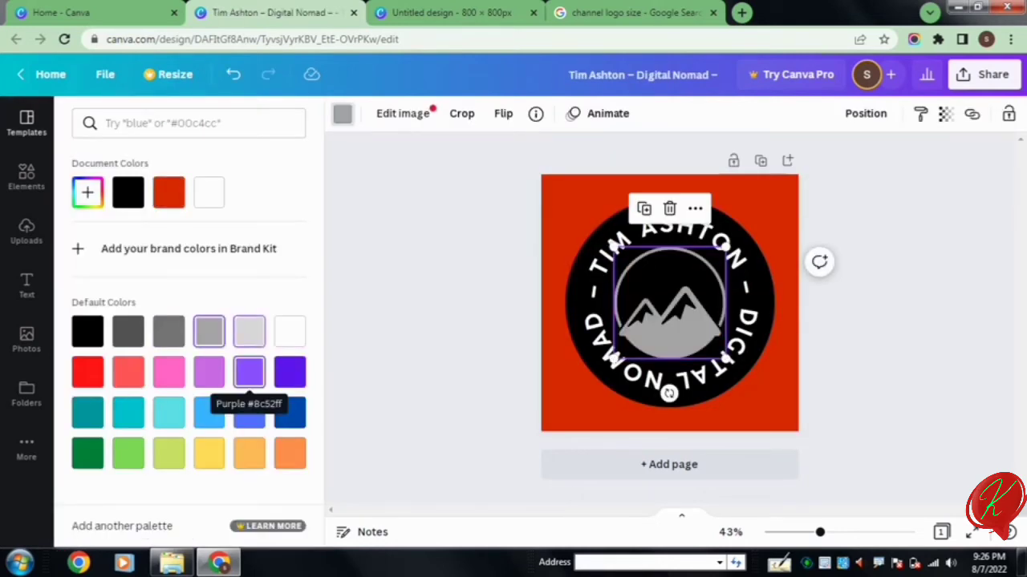
left_click(248, 371)
left_click(290, 372)
left_click(249, 412)
left_click(208, 412)
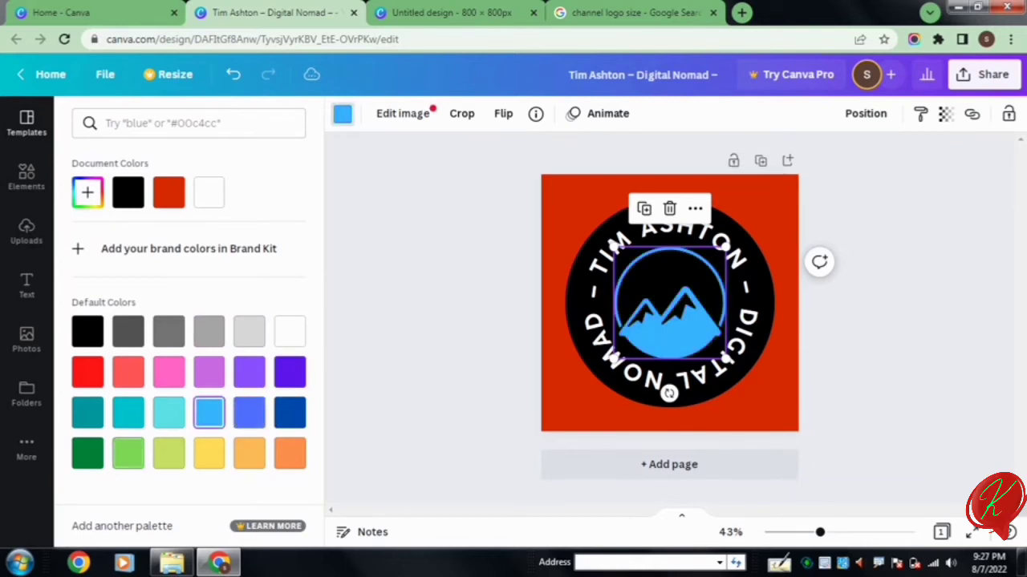
left_click(128, 453)
left_click(88, 453)
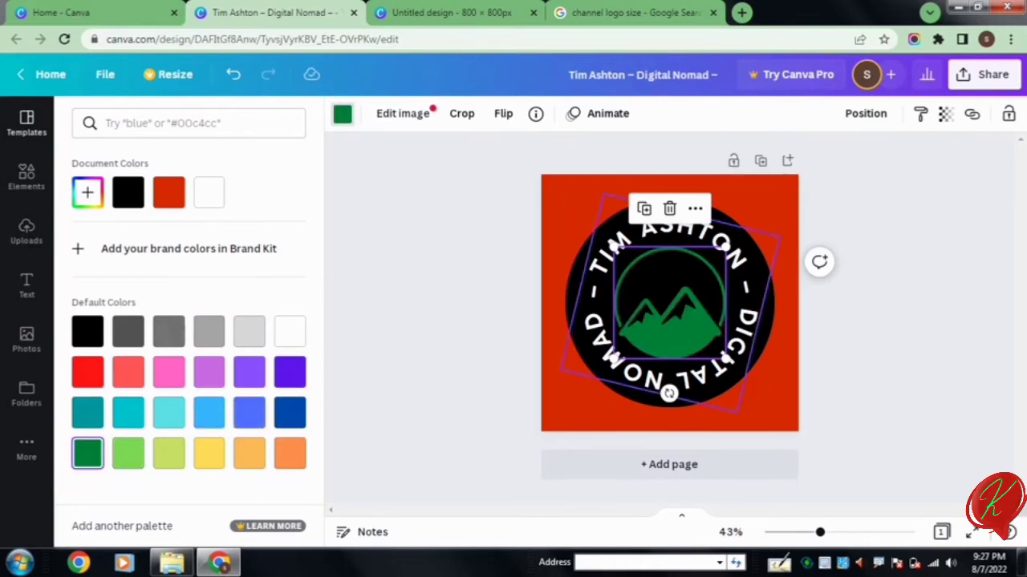
left_click(598, 265)
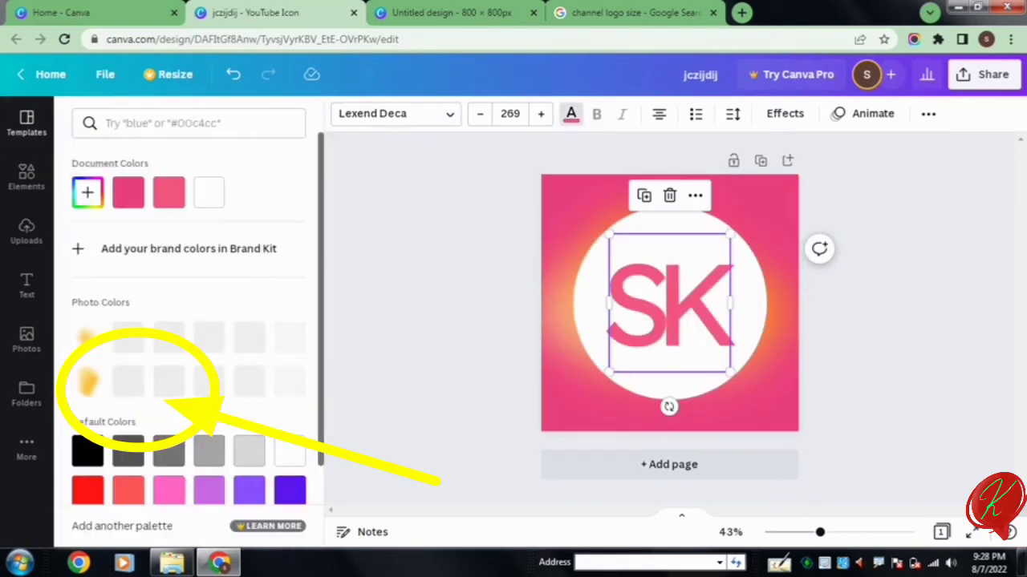
Step: Make the SK letters black and fill the circle behind them dark violet
left_click(88, 453)
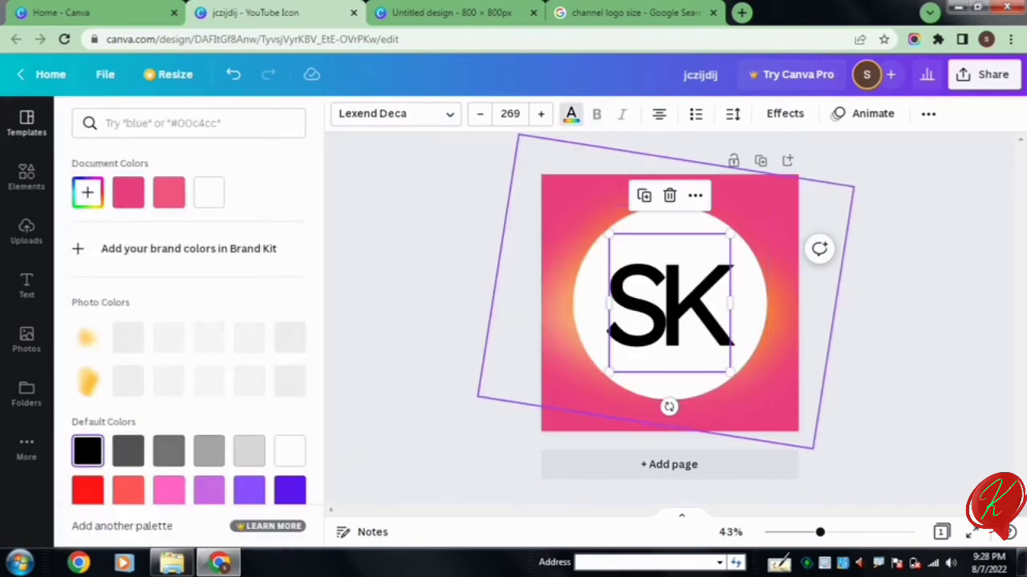
left_click(786, 361)
left_click(290, 450)
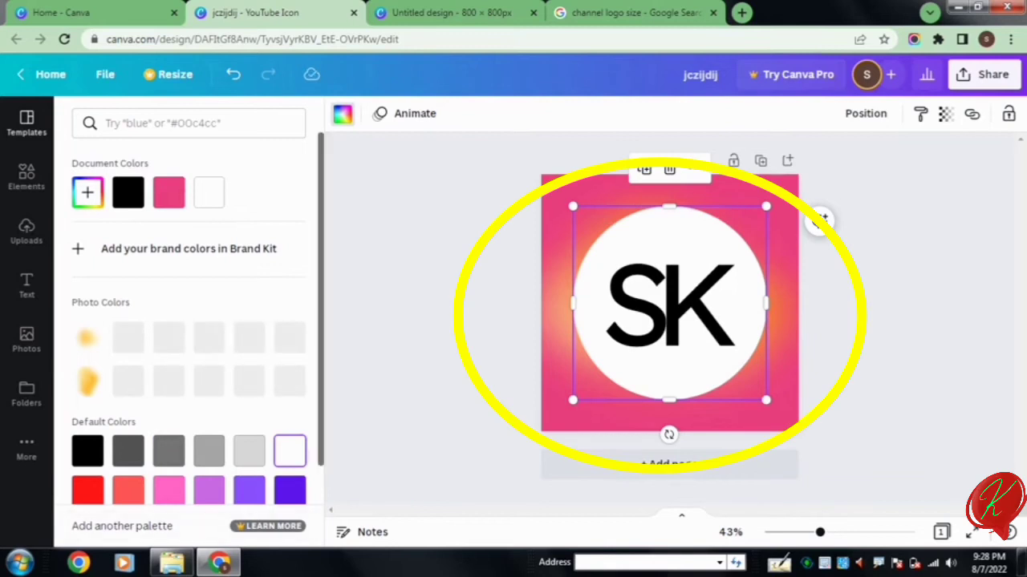
left_click(208, 491)
left_click(290, 491)
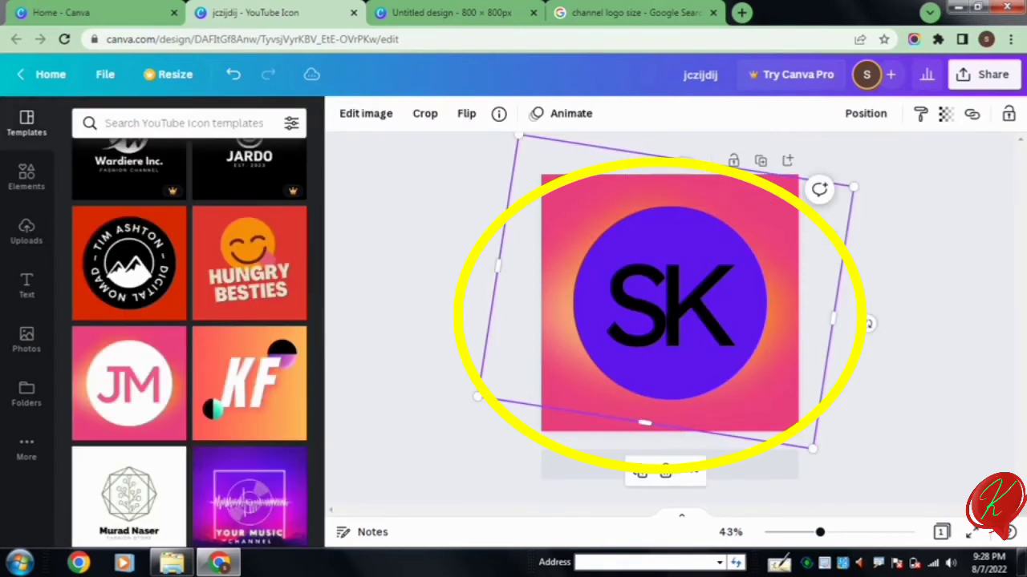
Step: Try grey, magenta and coral for the page background
left_click(786, 361)
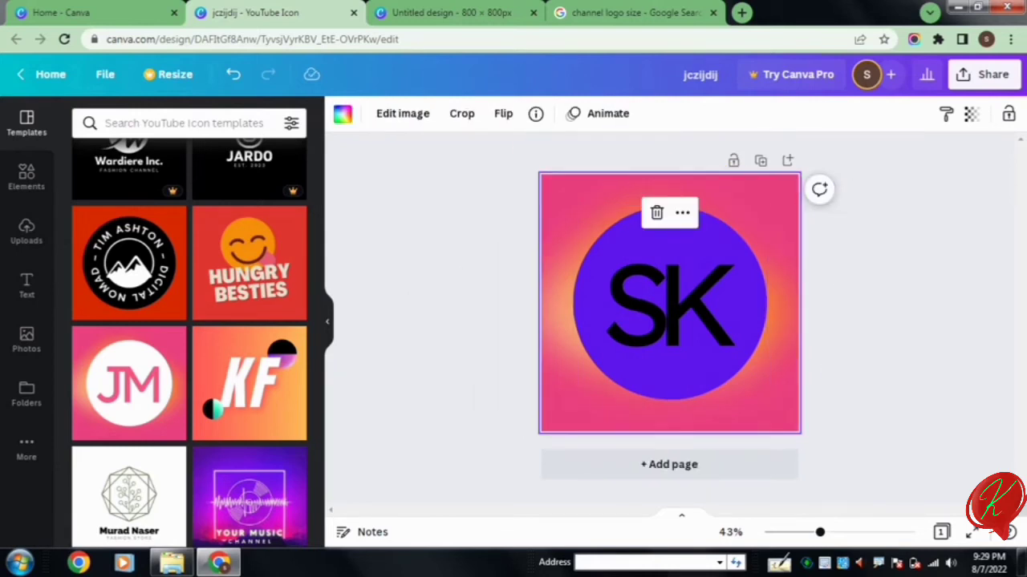
left_click(343, 114)
left_click(209, 407)
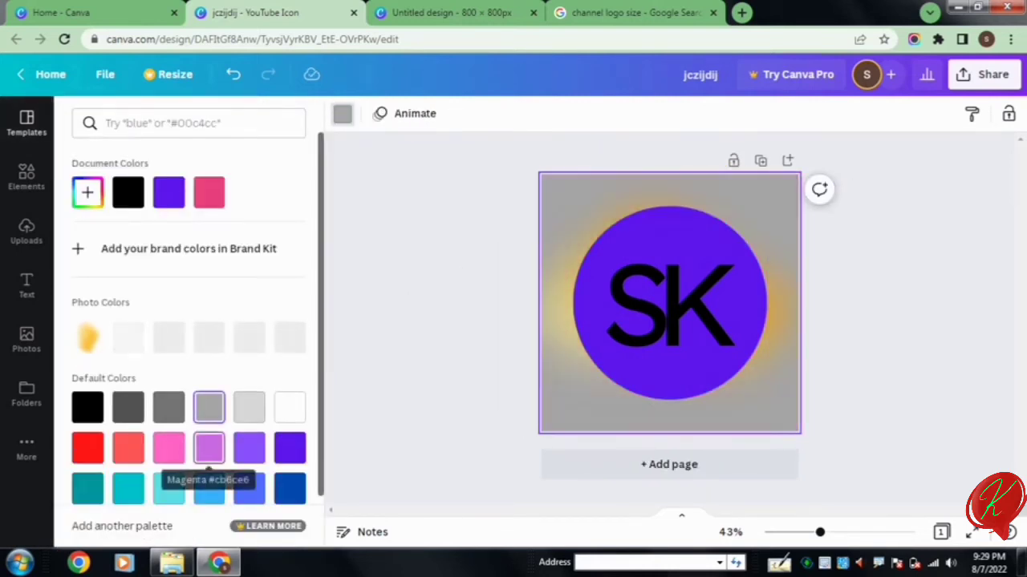
left_click(169, 447)
left_click(129, 448)
Step: Apply the circular photo template and try red, pink and light purple on its ring
left_click(128, 288)
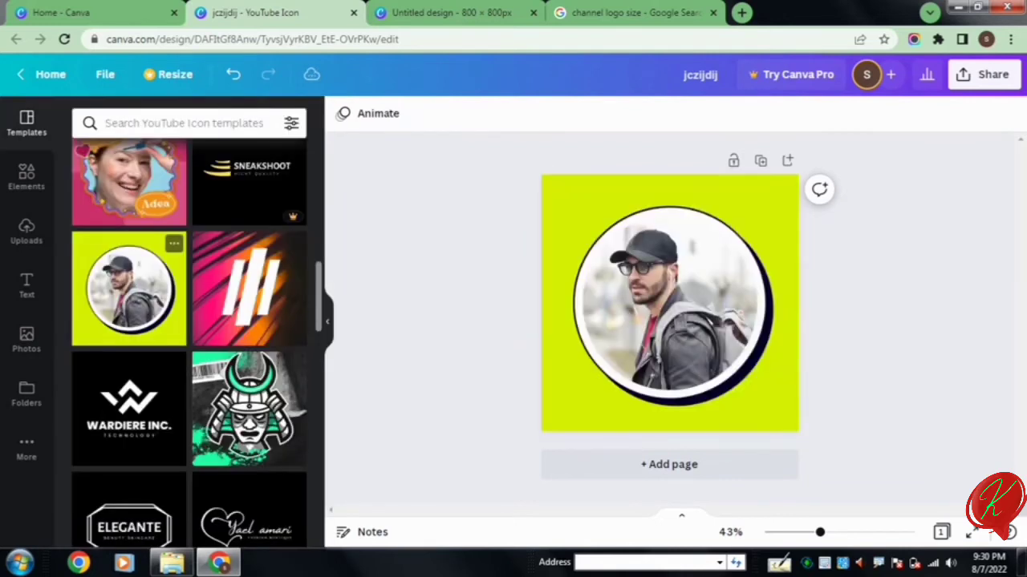
left_click(670, 303)
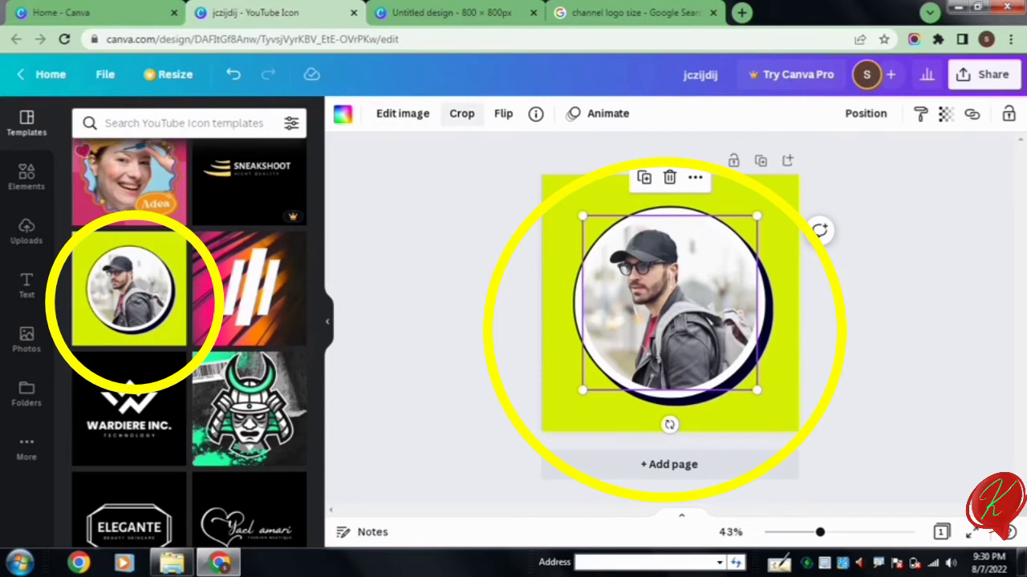
left_click(343, 113)
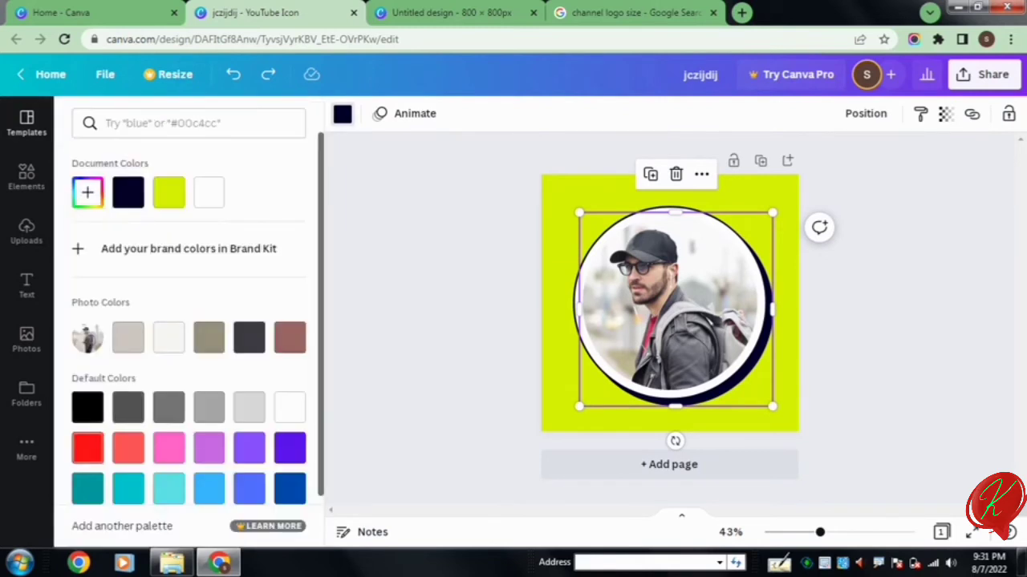
left_click(87, 447)
left_click(168, 448)
left_click(209, 447)
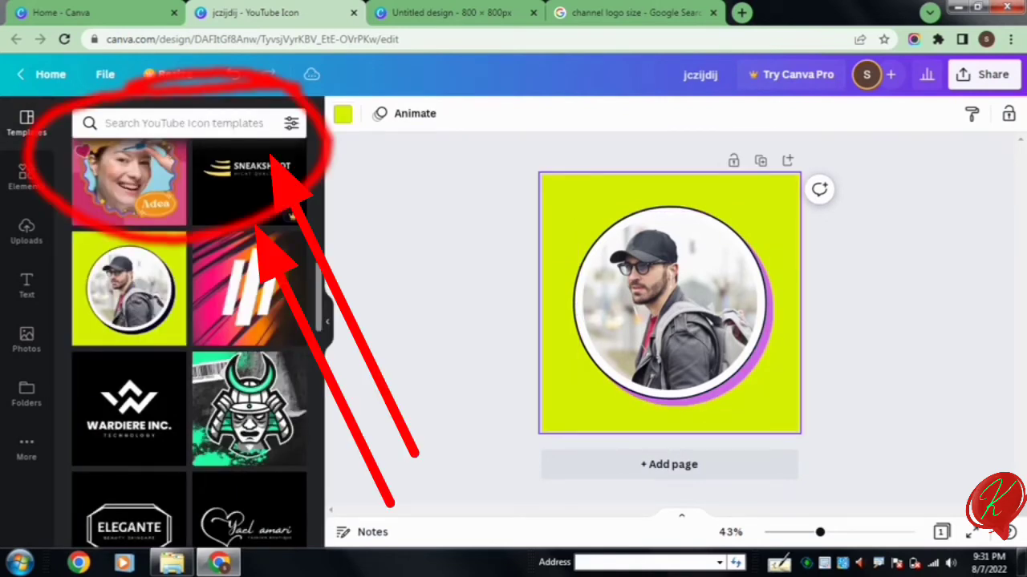
Step: Try grey, purple, pink, coral, red, teal, cyan, turquoise and blue page backgrounds
left_click(209, 407)
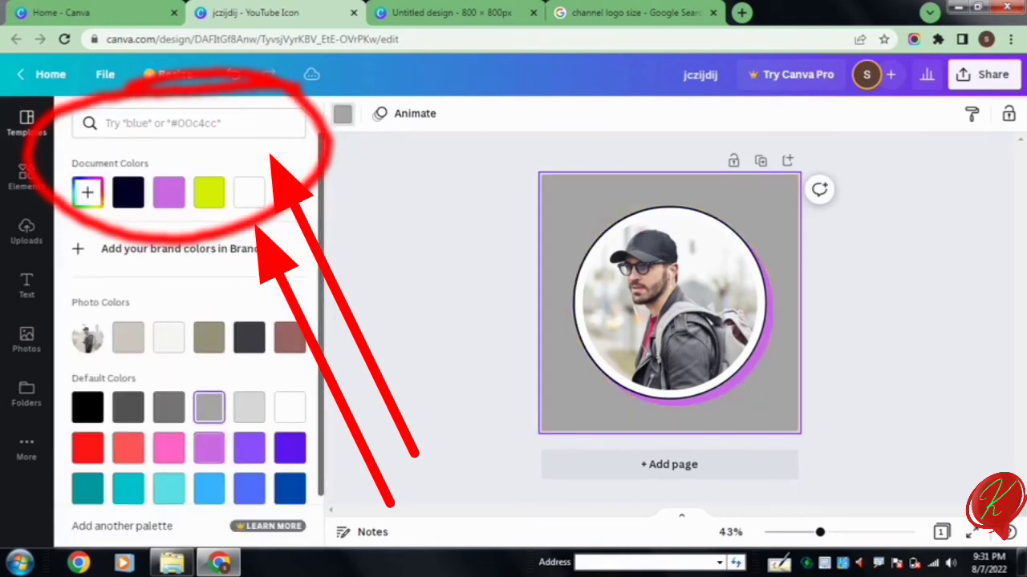
left_click(208, 448)
left_click(168, 447)
left_click(128, 448)
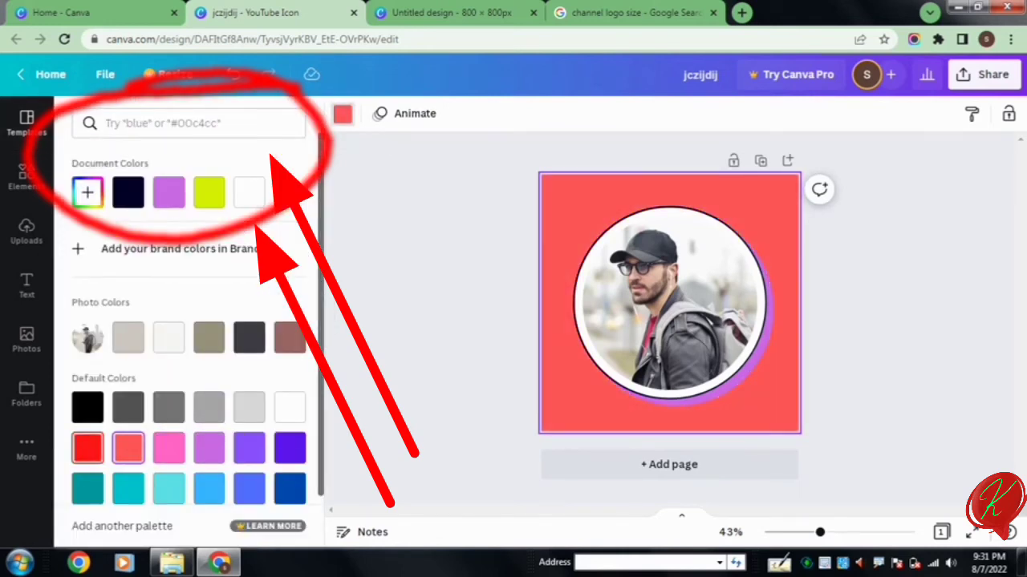
left_click(88, 448)
left_click(87, 488)
left_click(128, 489)
left_click(169, 488)
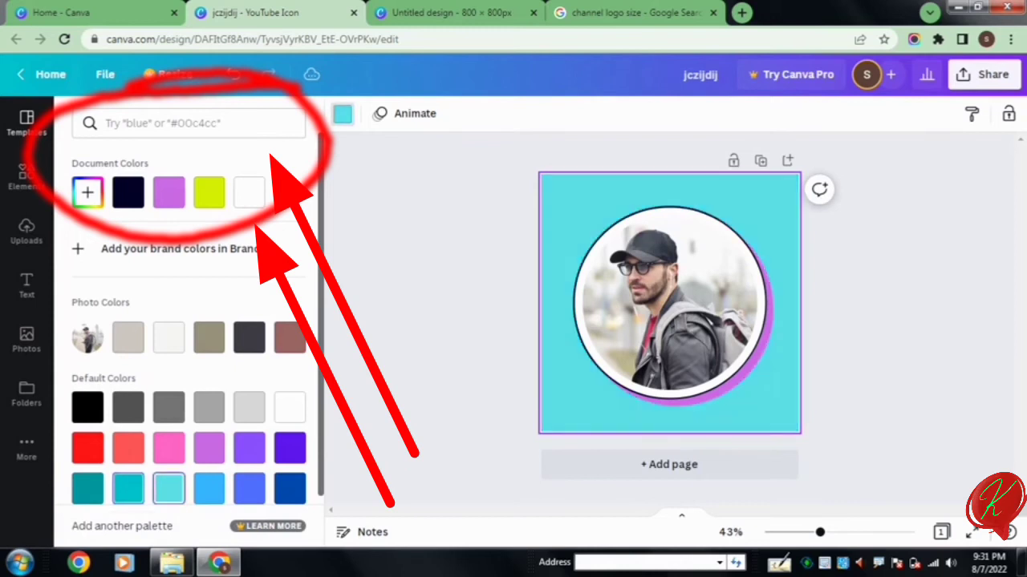
left_click(249, 488)
Step: Settle the background on dark green after trying orange shades
scroll(289, 488, "down", 1)
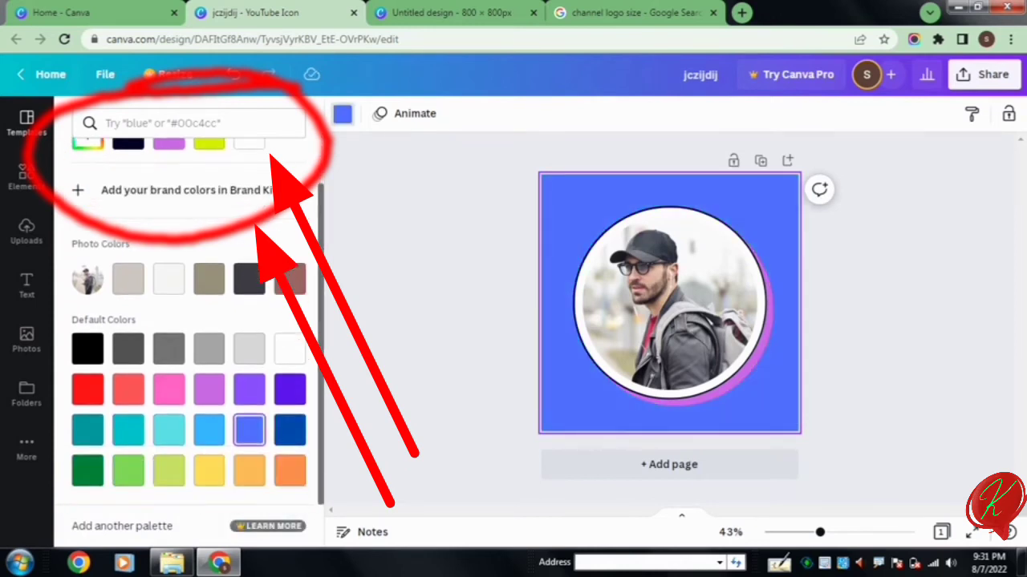
left_click(290, 471)
left_click(249, 471)
left_click(289, 471)
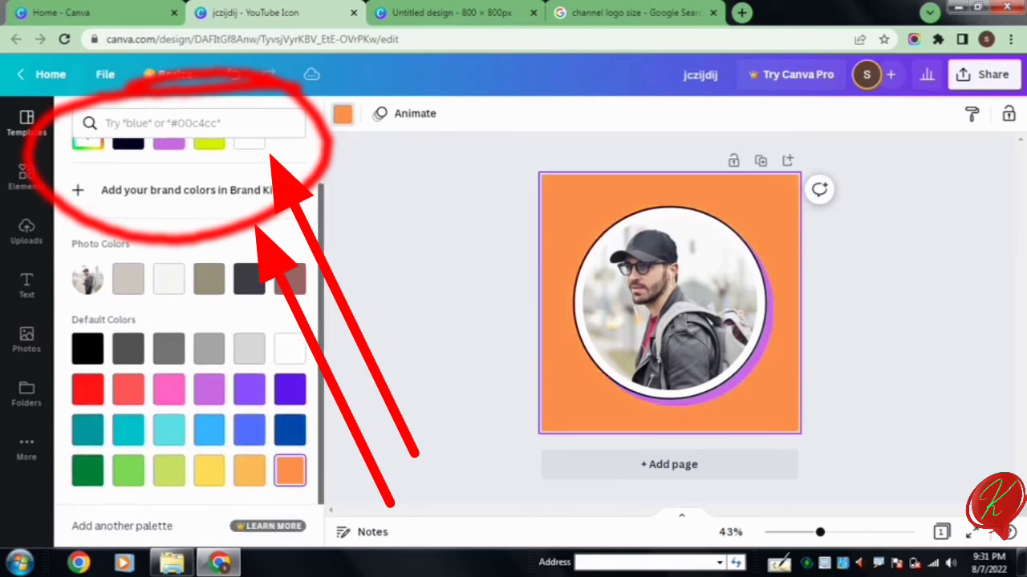
left_click(87, 471)
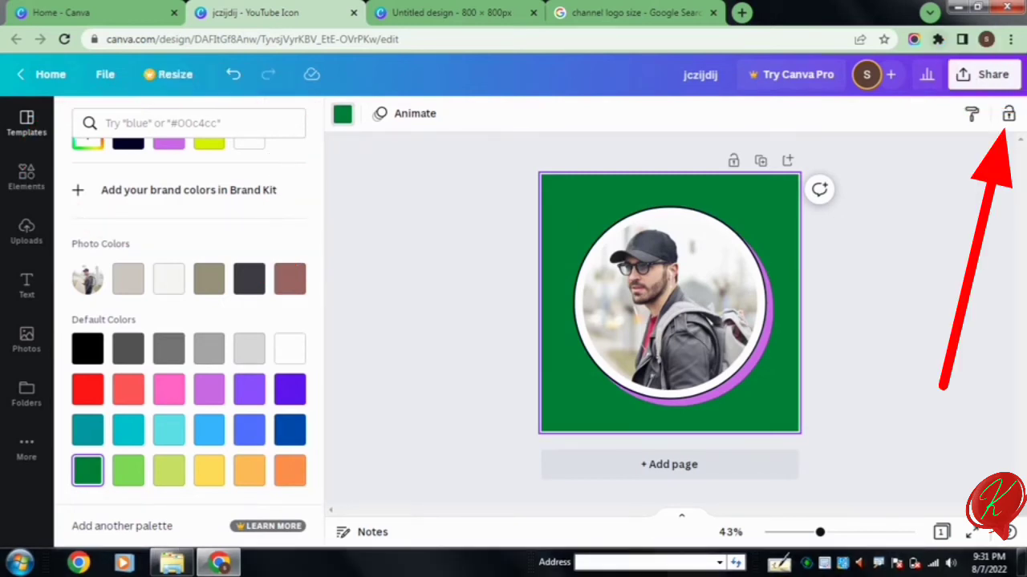
Step: Download the design through Share > Download, keeping the PNG file type
left_click(984, 74)
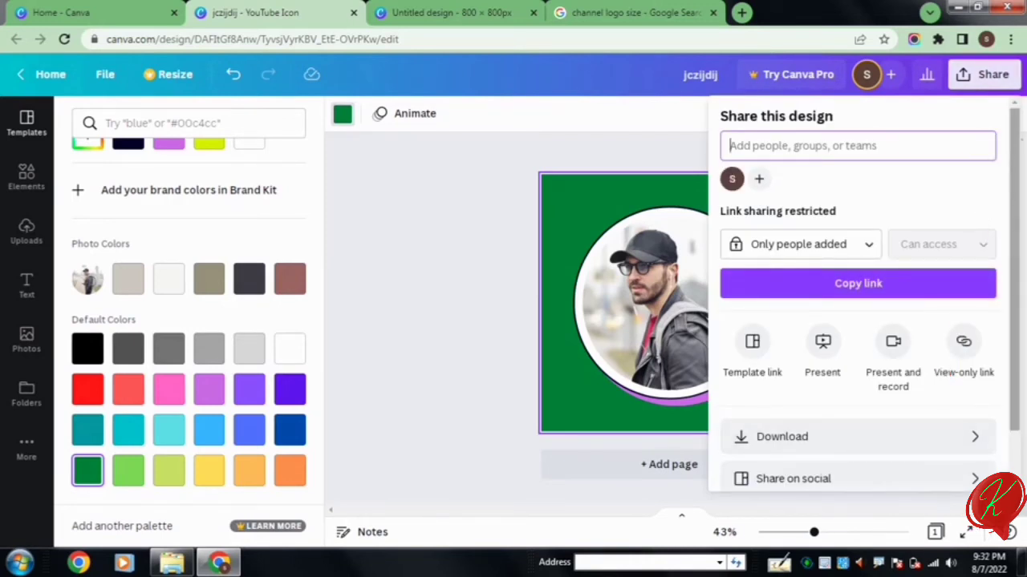
scroll(858, 321, "down", 1)
scroll(858, 321, "down", 1)
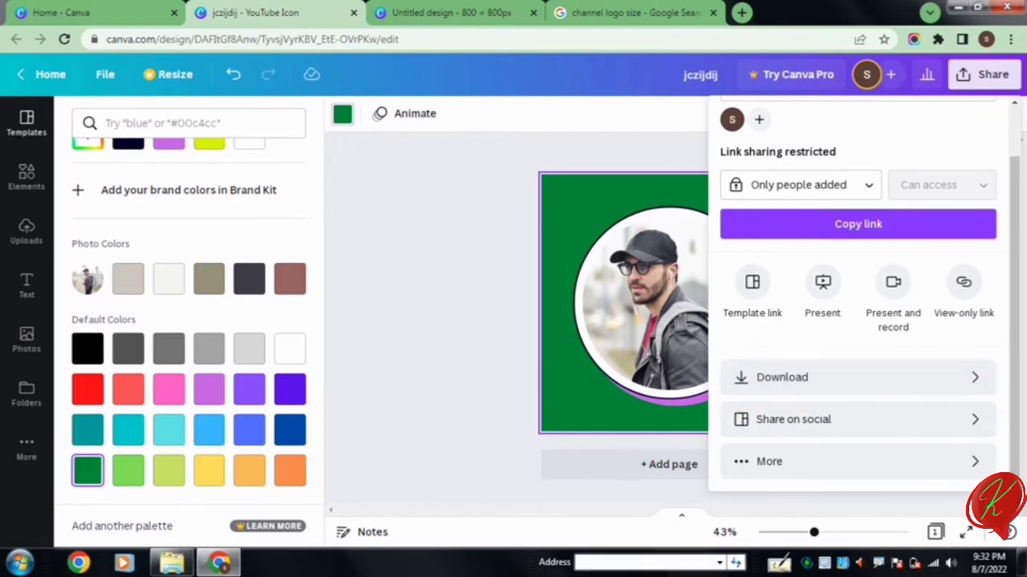
left_click(782, 377)
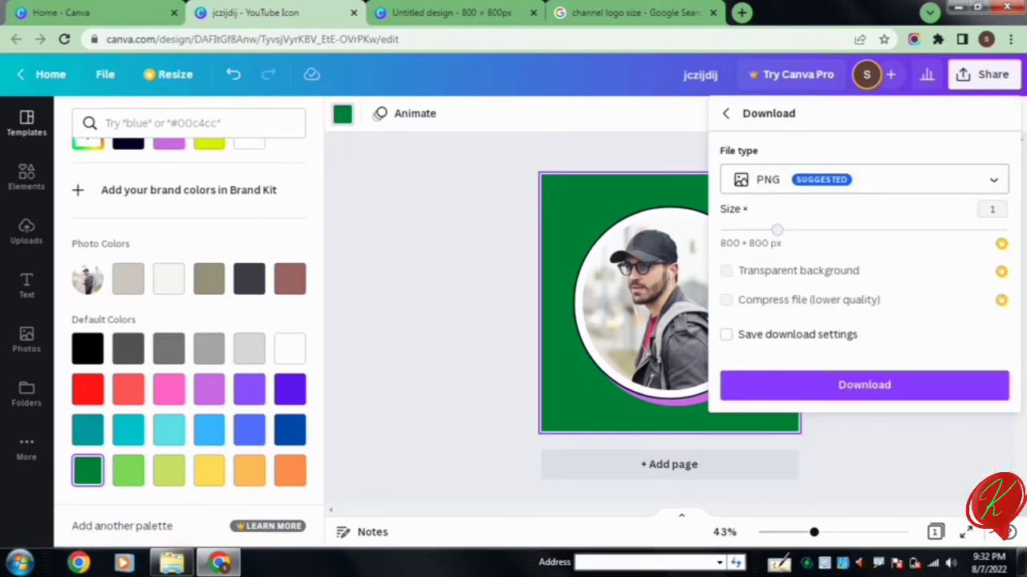
left_click(864, 180)
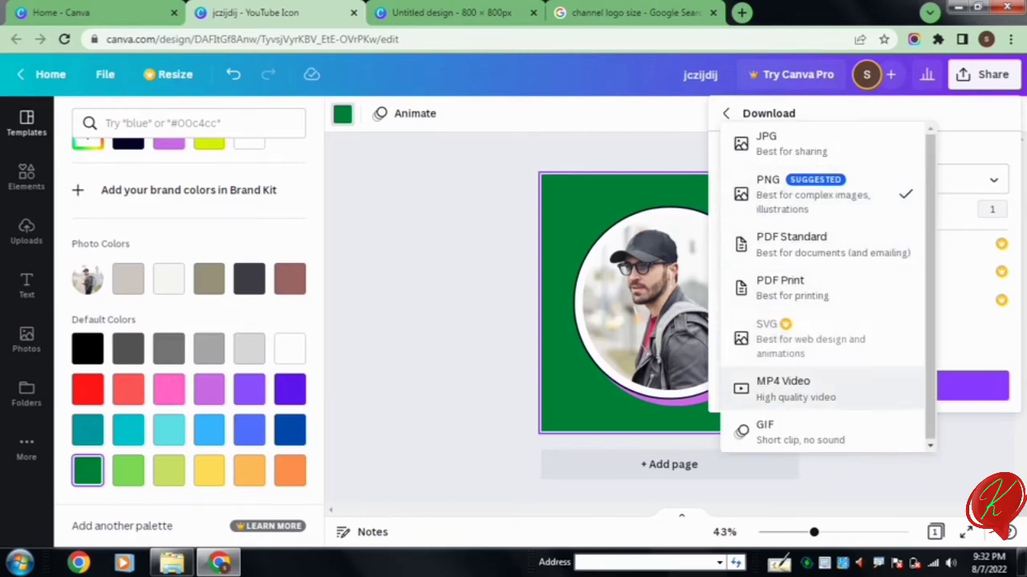
key("Escape")
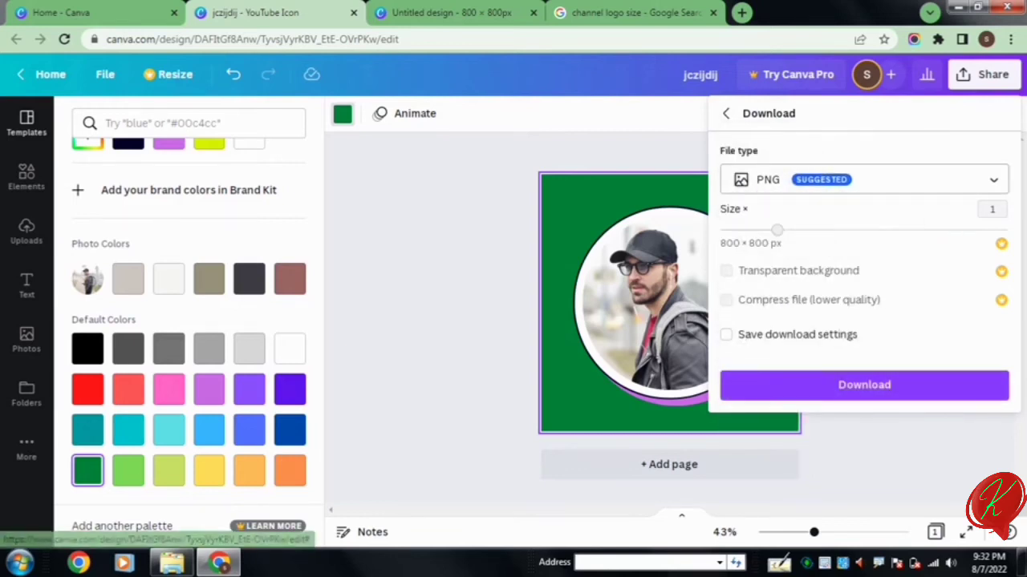
left_click(864, 385)
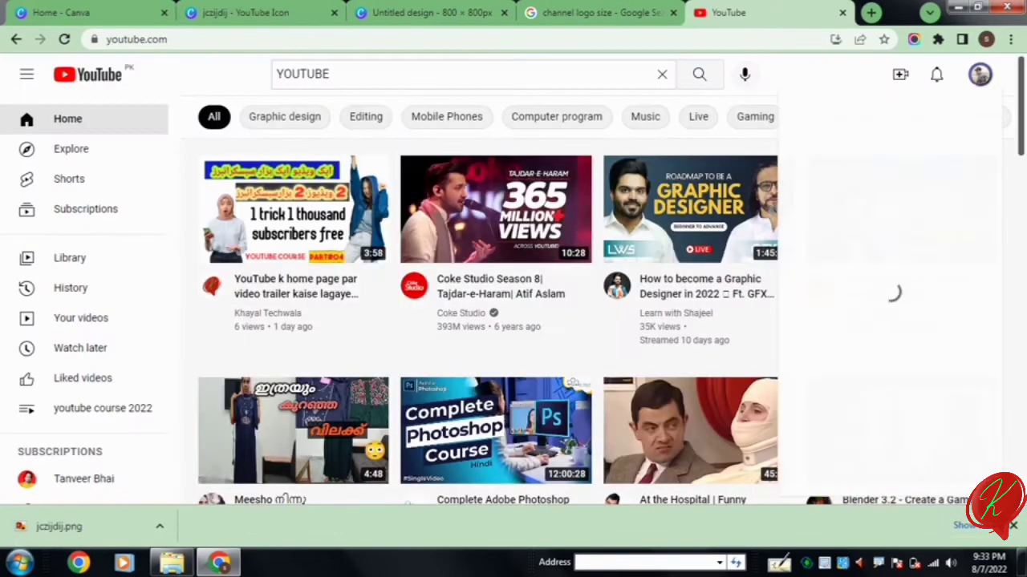
Step: Go to your own YouTube channel page from the account menu
left_click(980, 73)
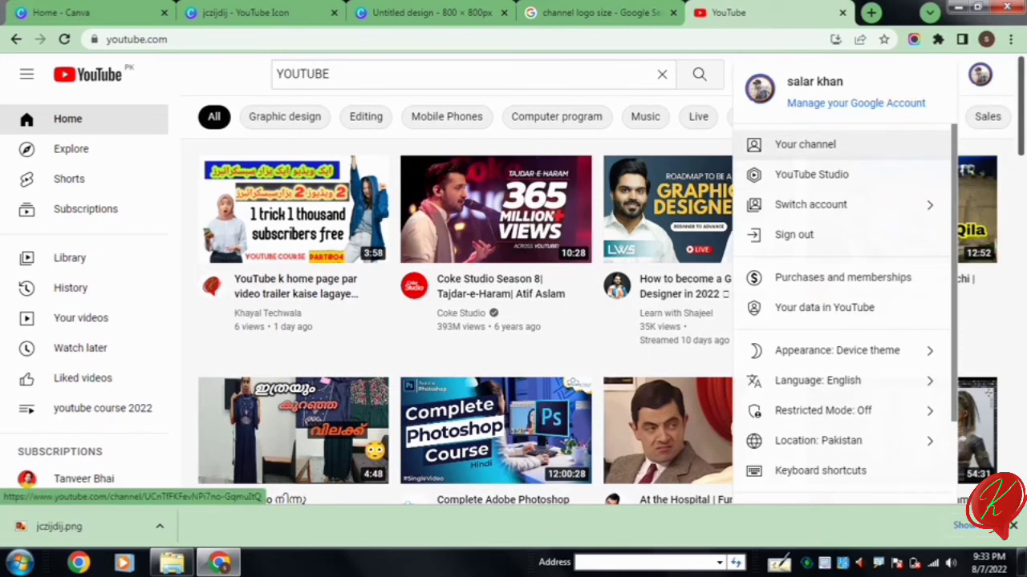
left_click(805, 144)
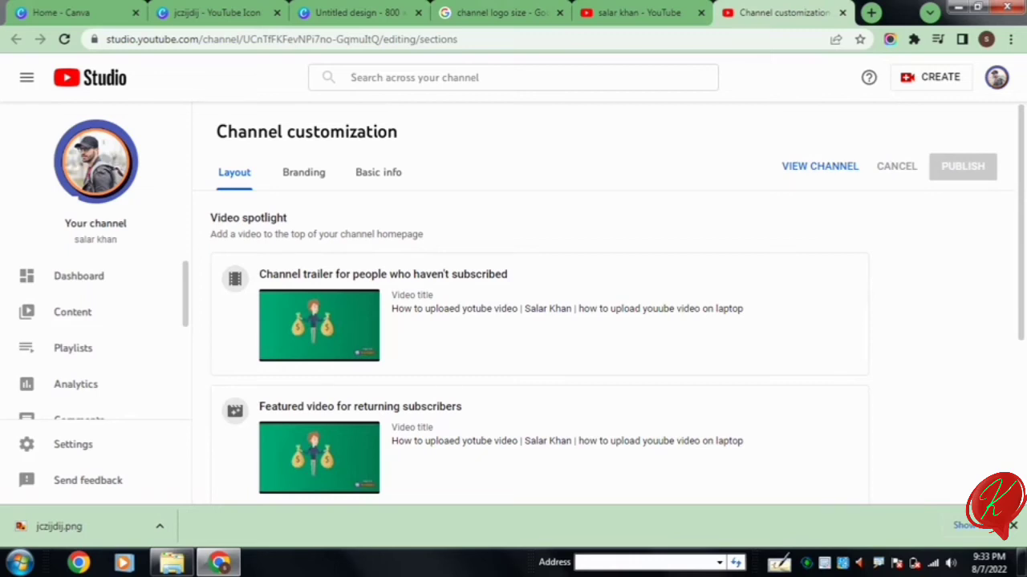
Step: Open the Branding tab to view the current profile picture and banner
left_click(304, 172)
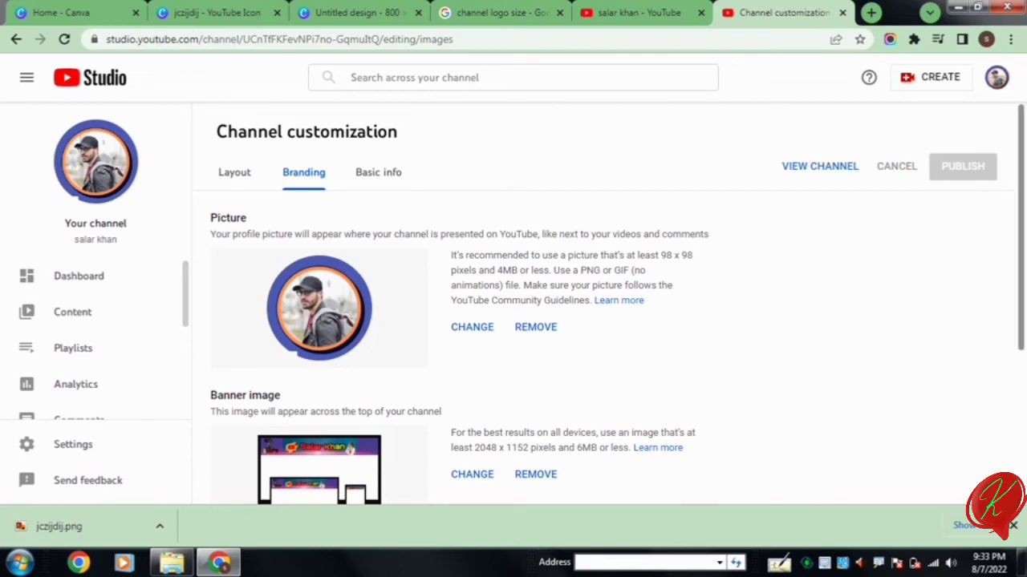
scroll(617, 303, "down", 1)
scroll(617, 302, "up", 1)
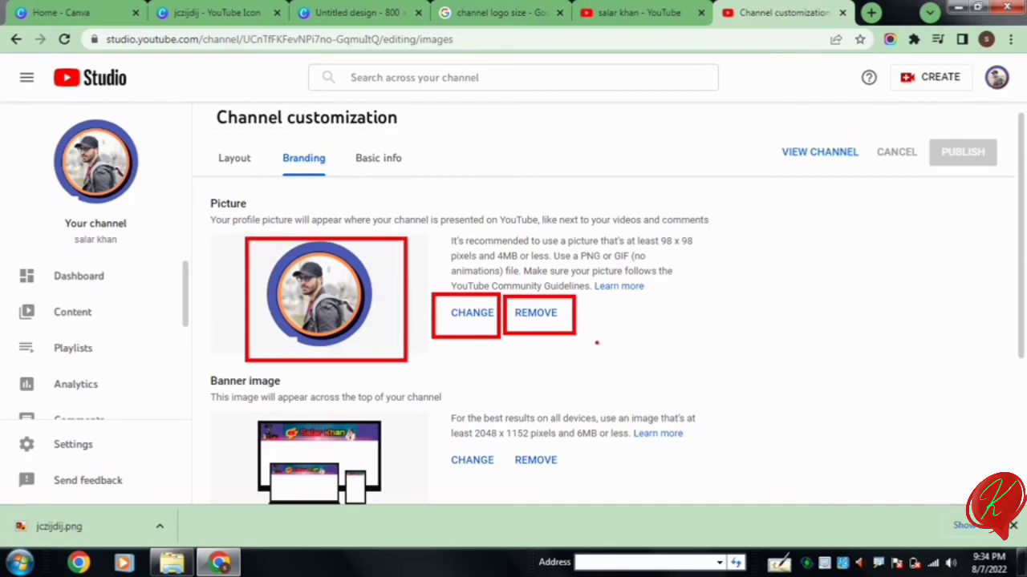
Step: Replace the profile picture with the downloaded green-ring logo PNG and confirm it
left_click(471, 313)
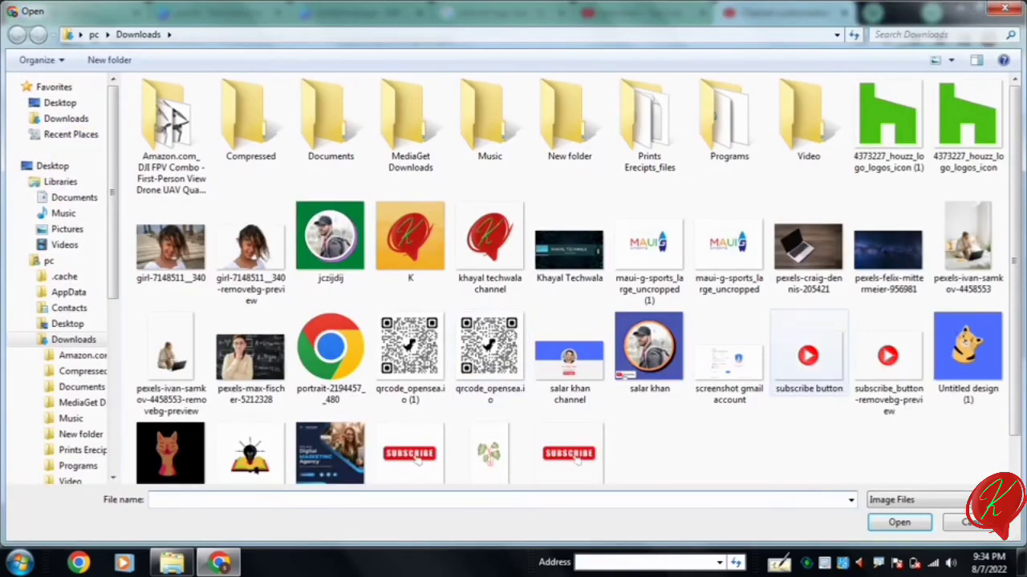
double_click(329, 240)
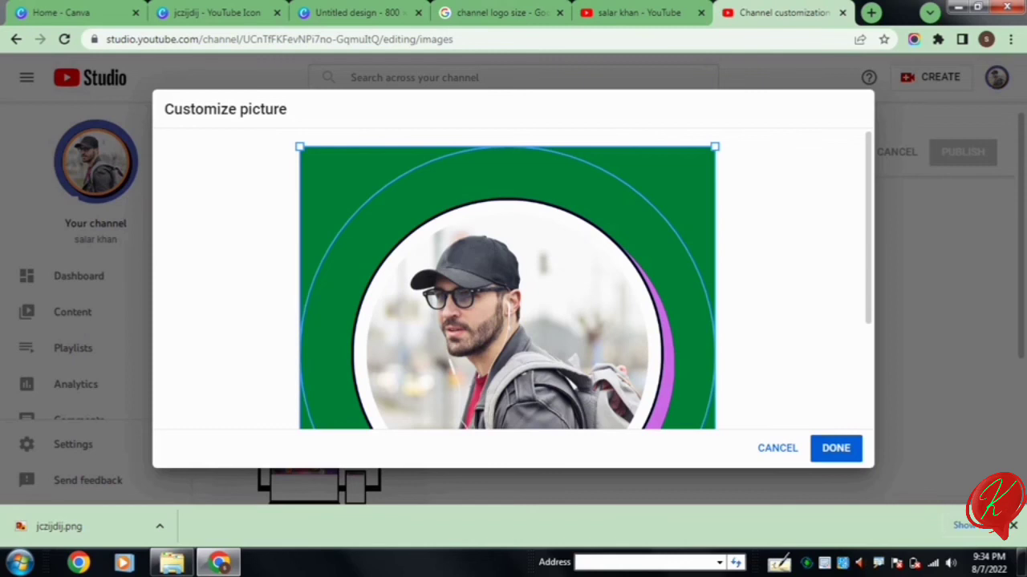
scroll(867, 241, "down", 1)
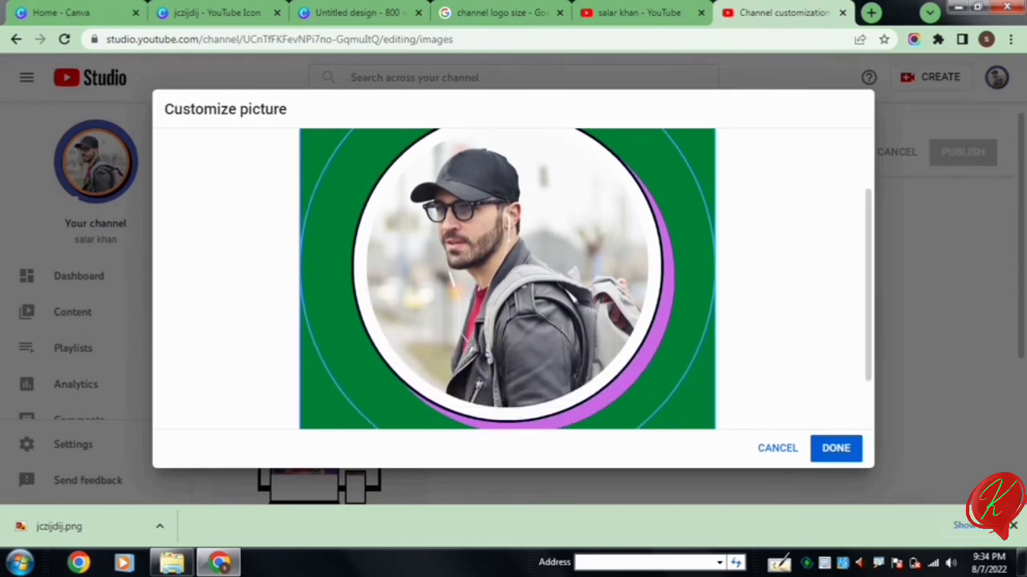
left_click(836, 448)
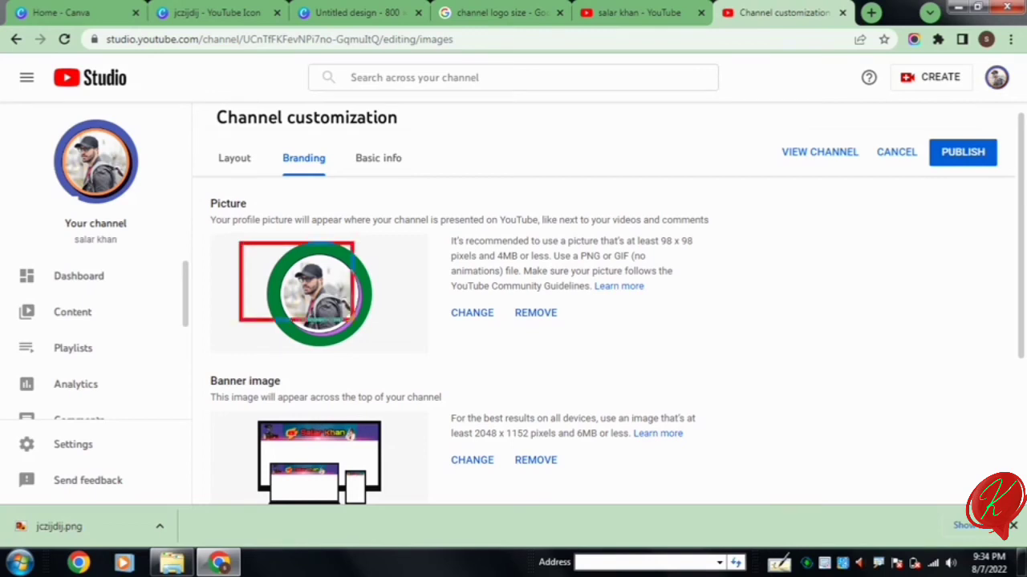
Step: Publish the new green profile picture and view the public channel page
left_click_drag(240, 244, 453, 372)
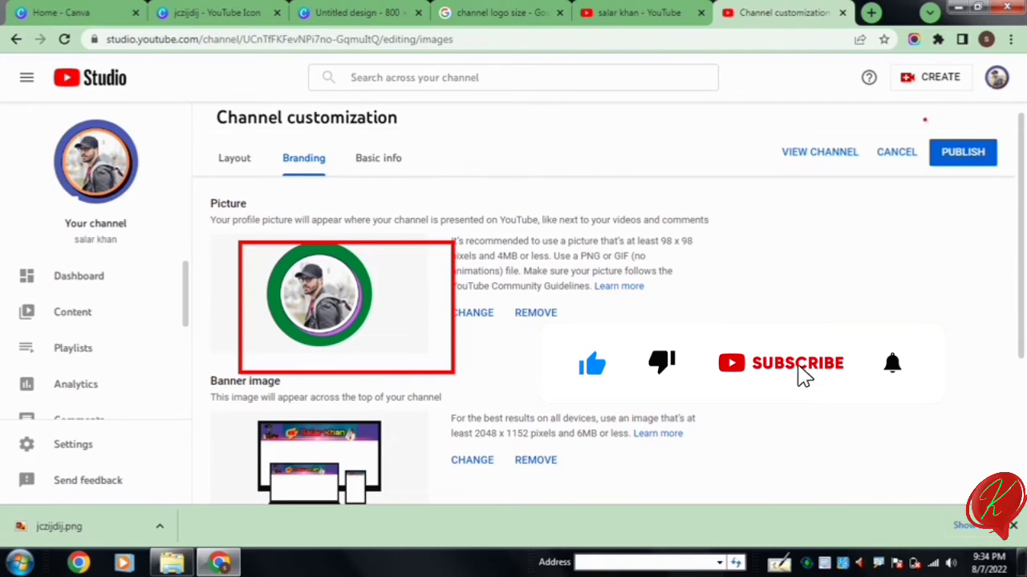
left_click_drag(925, 120, 945, 147)
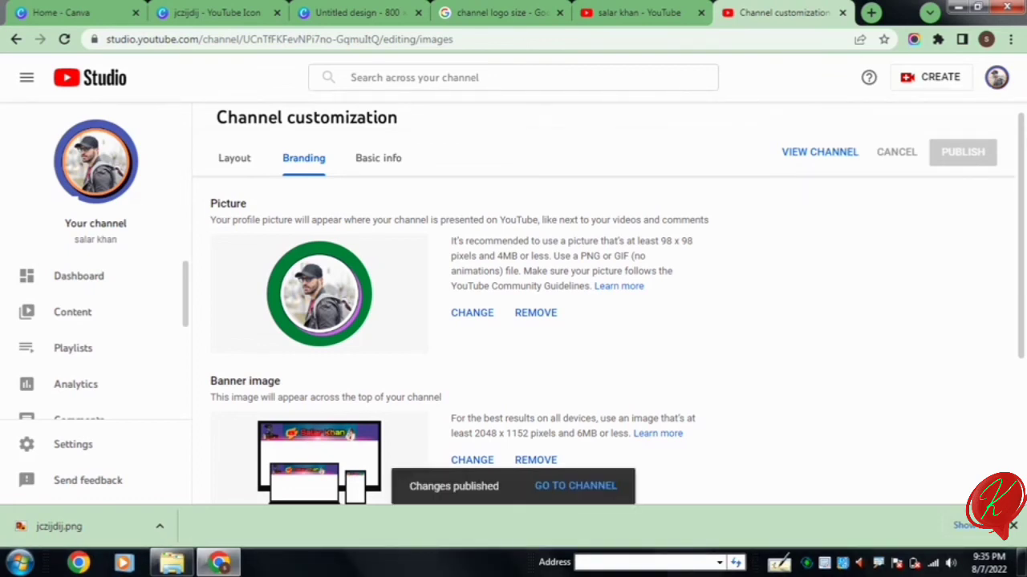
left_click(819, 152)
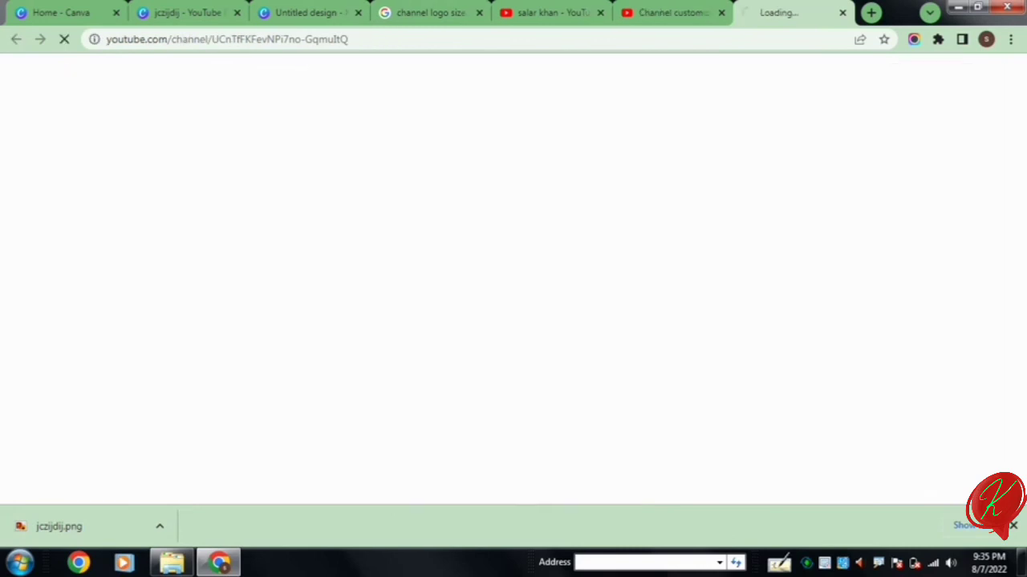